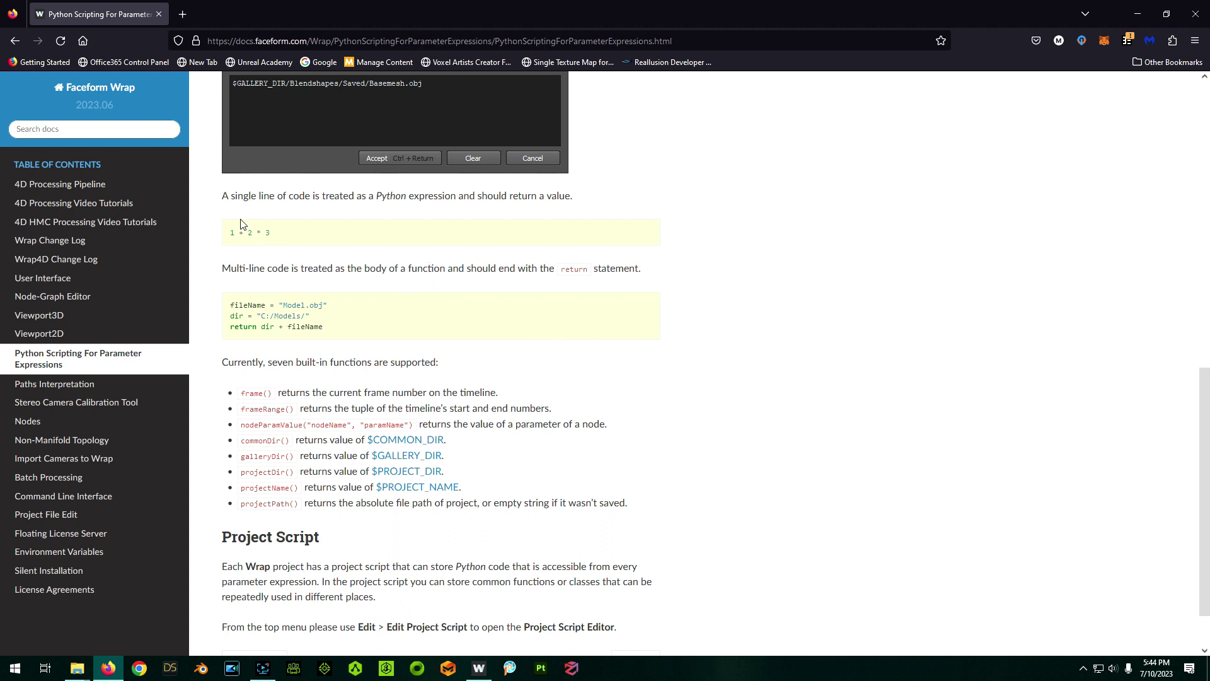
{"action": "scroll", "coordinate": [276, 261], "scroll_direction": "up", "scroll_amount": 2}
{"action": "scroll", "coordinate": [281, 358], "scroll_direction": "down", "scroll_amount": 1}
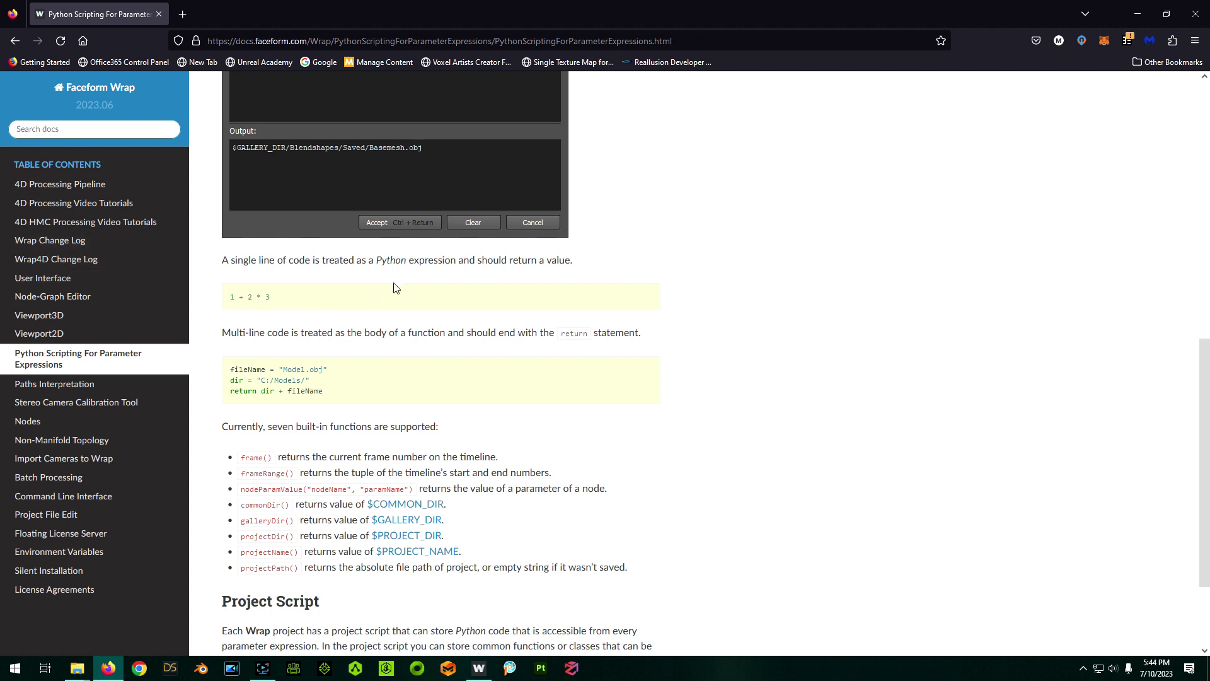
{"action": "scroll", "coordinate": [395, 288], "scroll_direction": "down", "scroll_amount": 1}
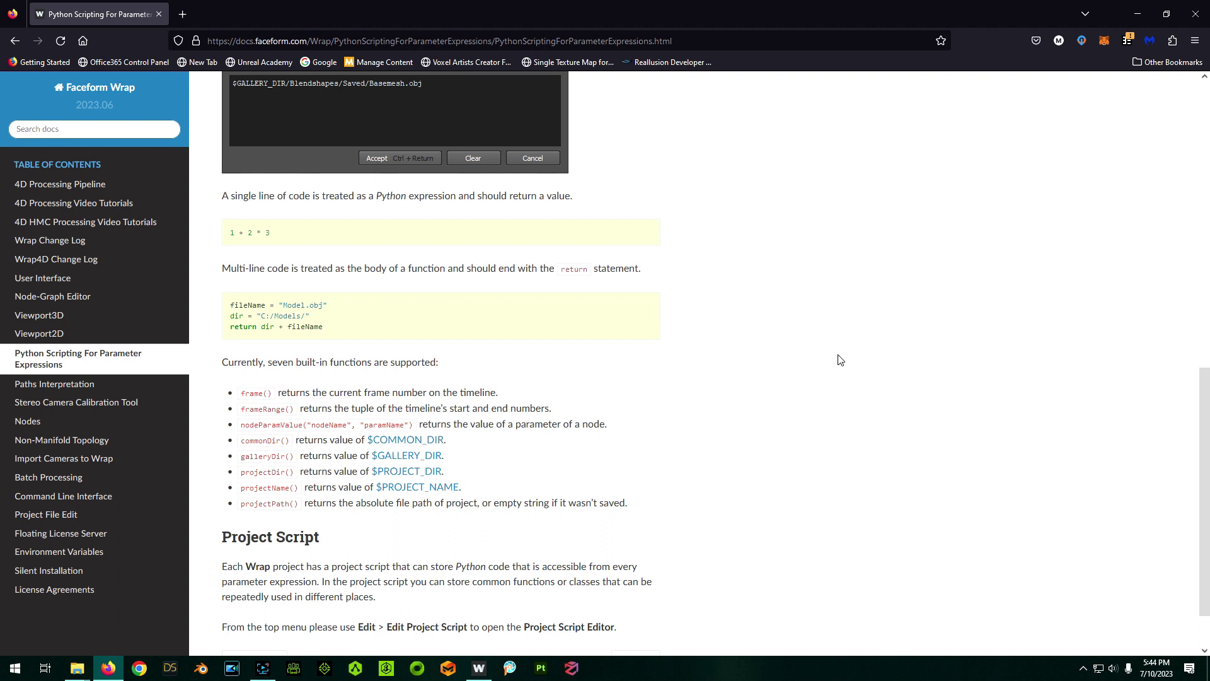
{"action": "scroll", "coordinate": [841, 360], "scroll_direction": "up", "scroll_amount": 1}
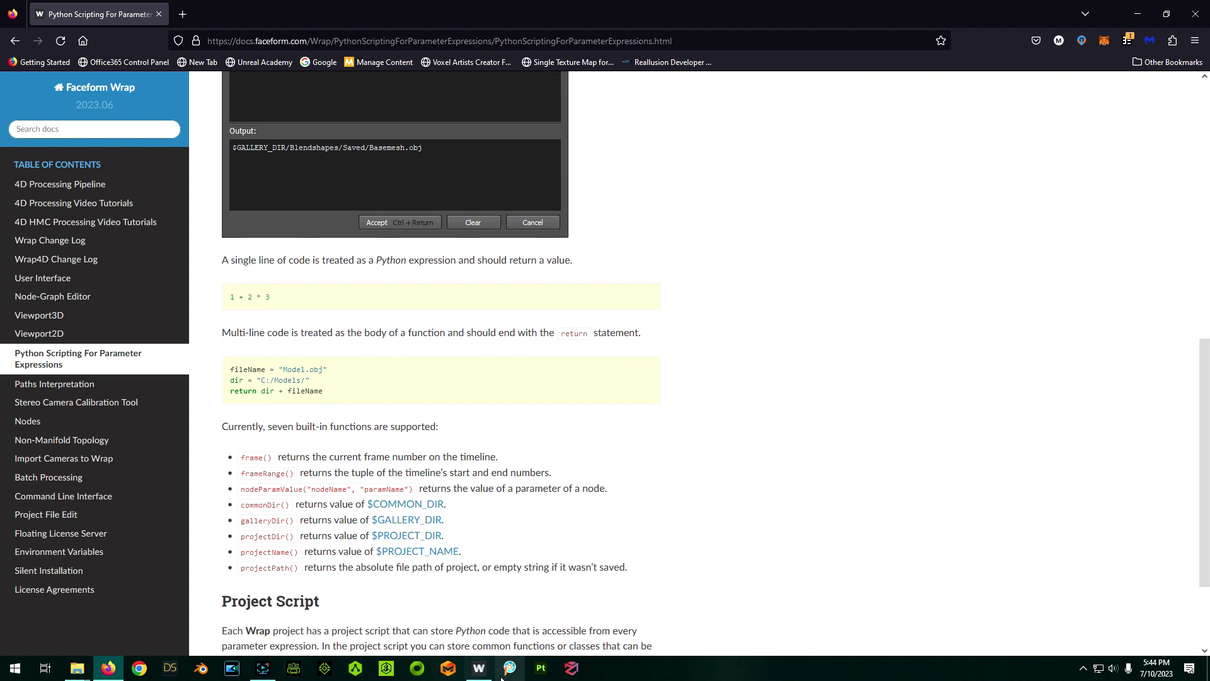
Step: Bring the Waja project in Wrap forward, then return to the Python scripting docs
{"action": "left_click", "coordinate": [478, 667]}
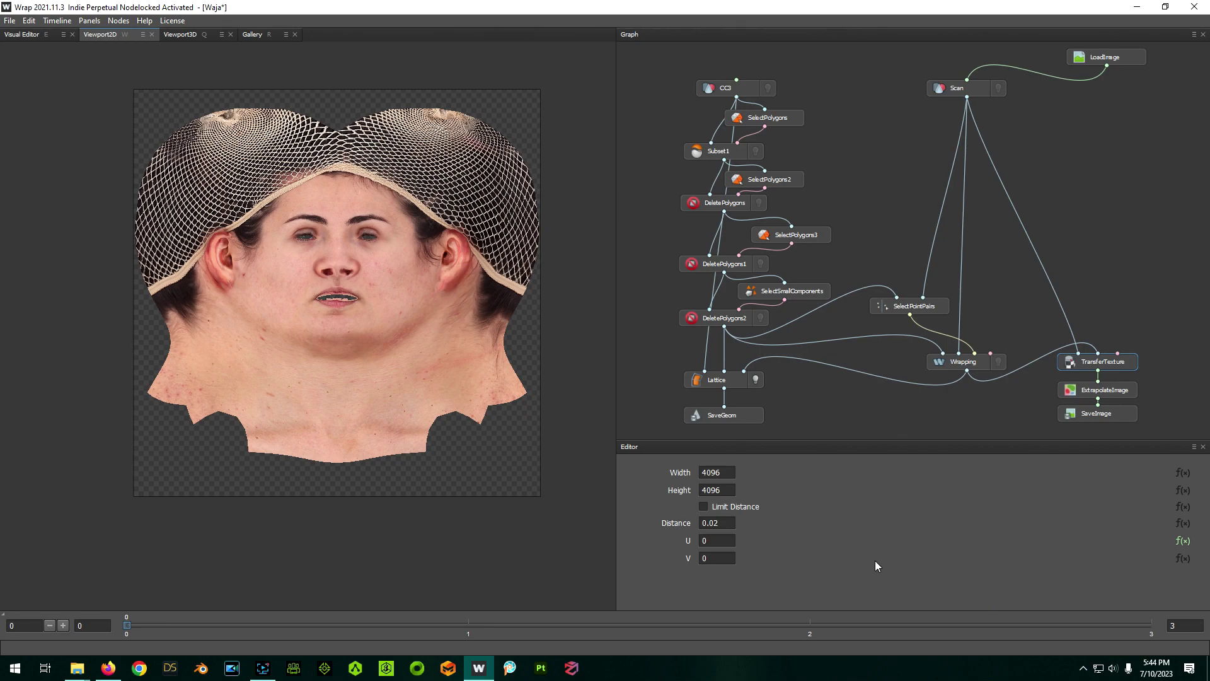
{"action": "left_click", "coordinate": [479, 668]}
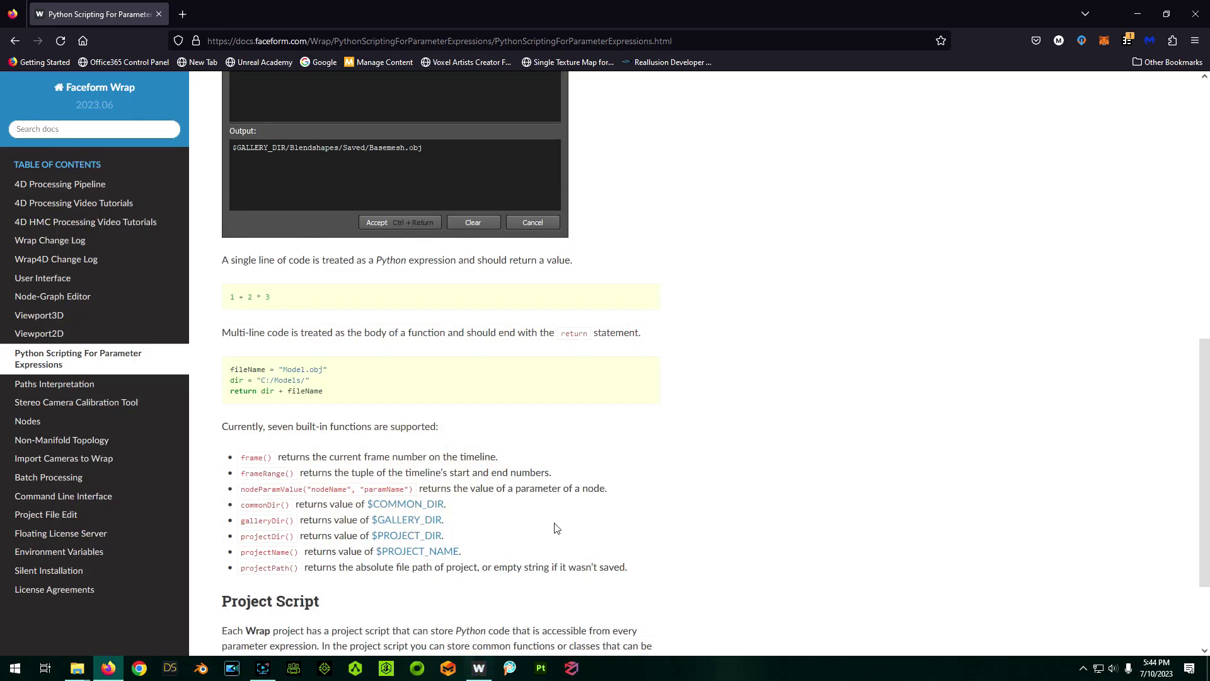
{"action": "scroll", "coordinate": [555, 528], "scroll_direction": "down", "scroll_amount": 1}
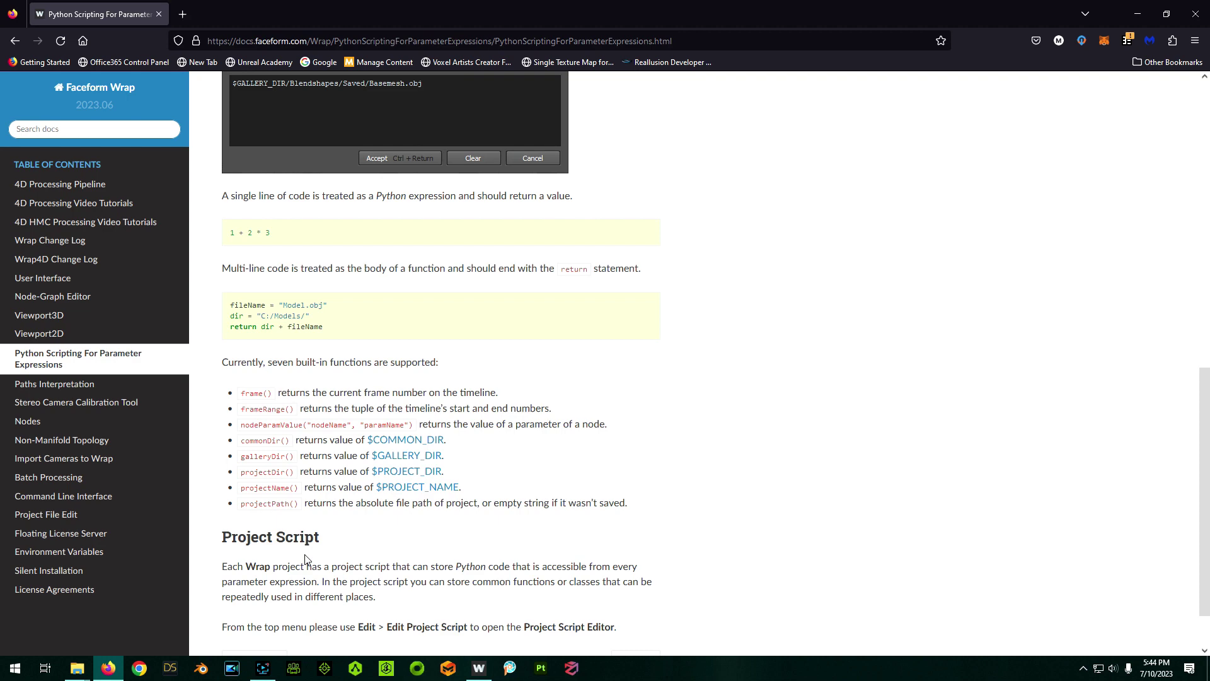
{"action": "left_click", "coordinate": [480, 669]}
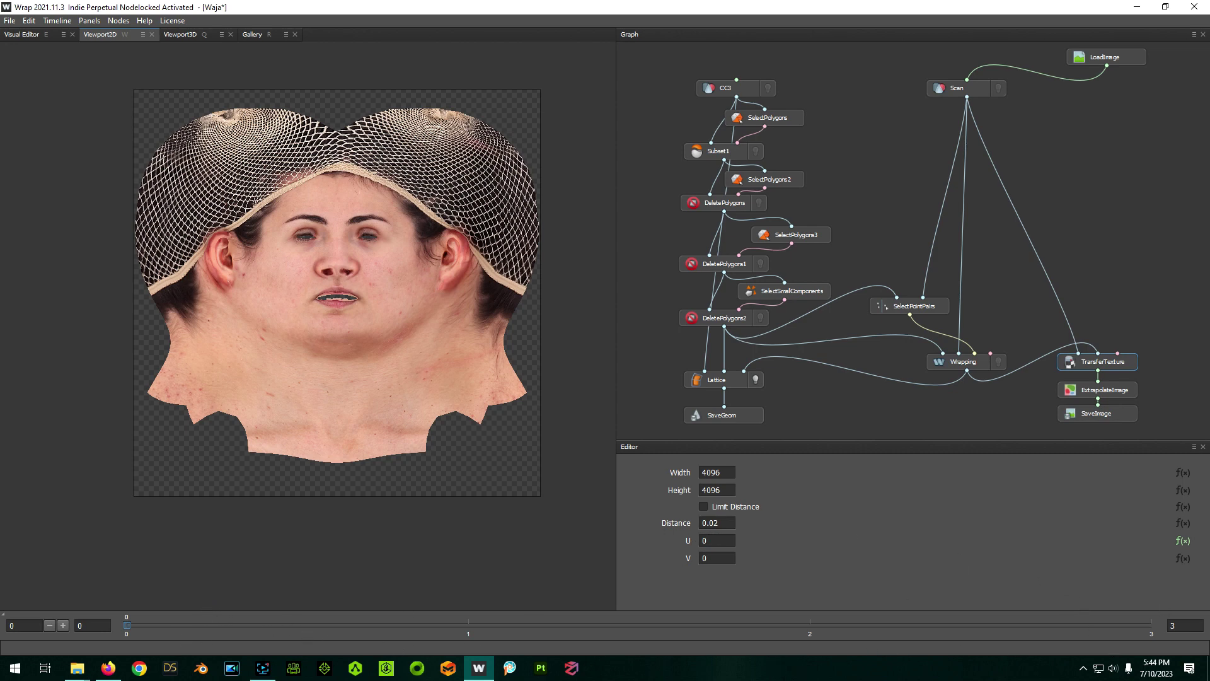
{"action": "left_click", "coordinate": [1181, 542]}
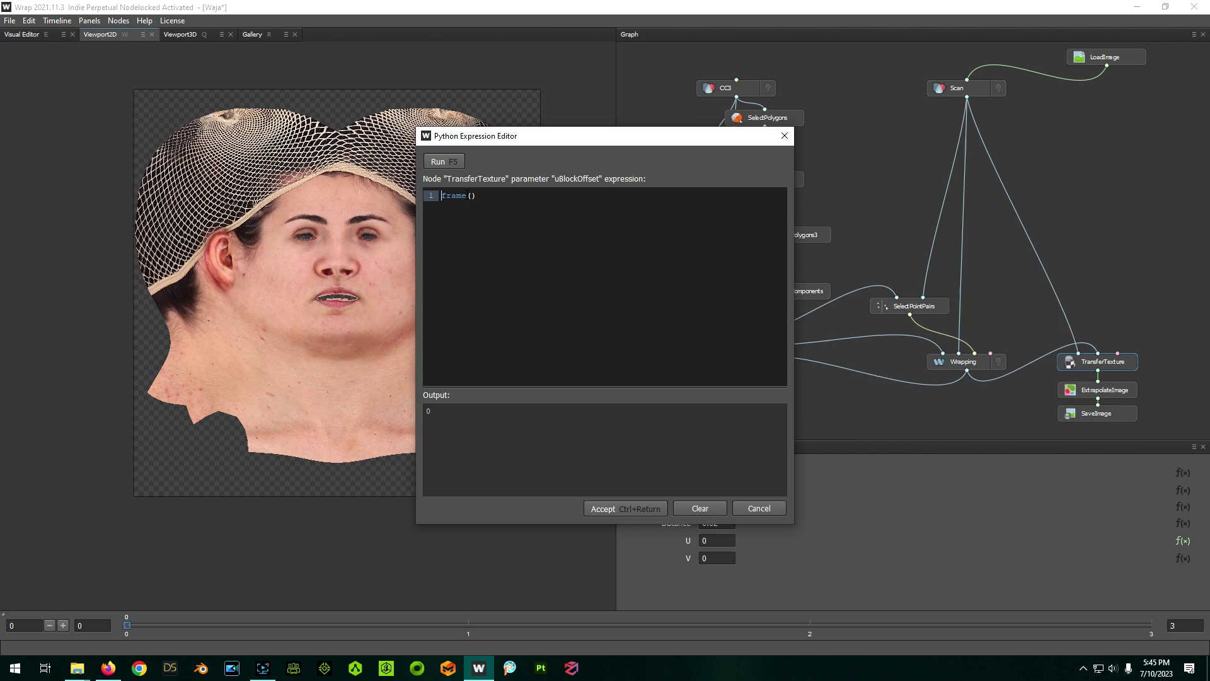
{"action": "left_click", "coordinate": [652, 508]}
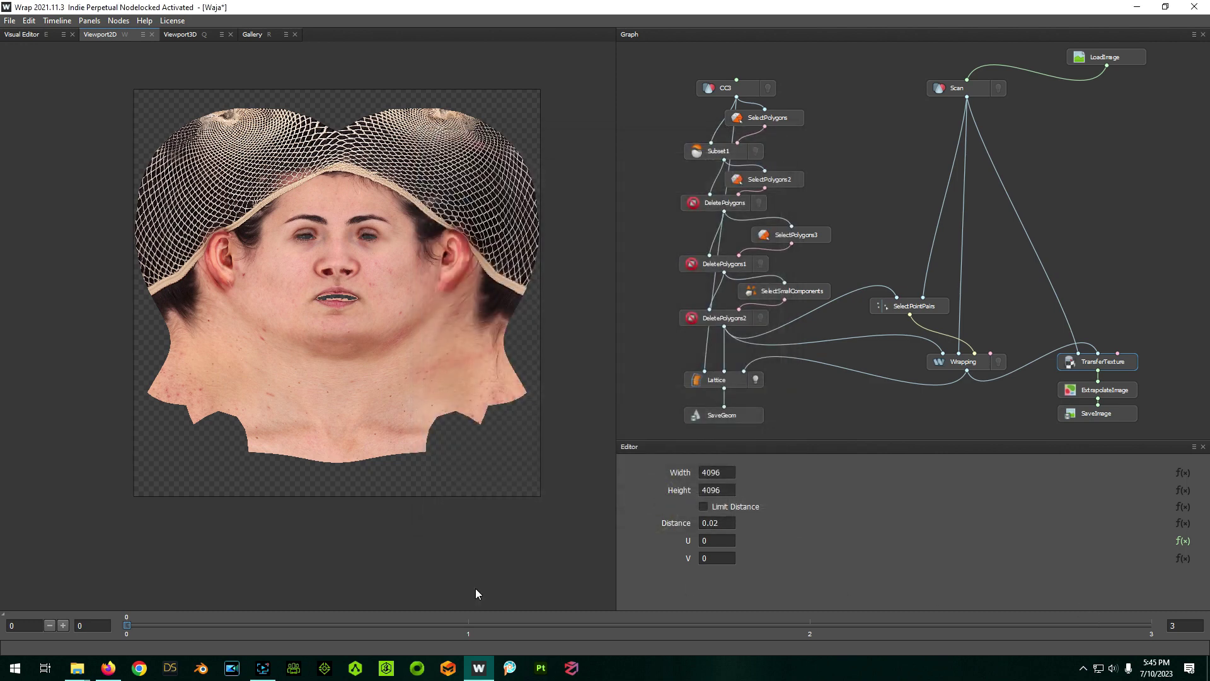
{"action": "left_click_drag", "start_coordinate": [127, 627], "coordinate": [425, 612]}
{"action": "type", "text": "1"}
{"action": "key", "text": "Return"}
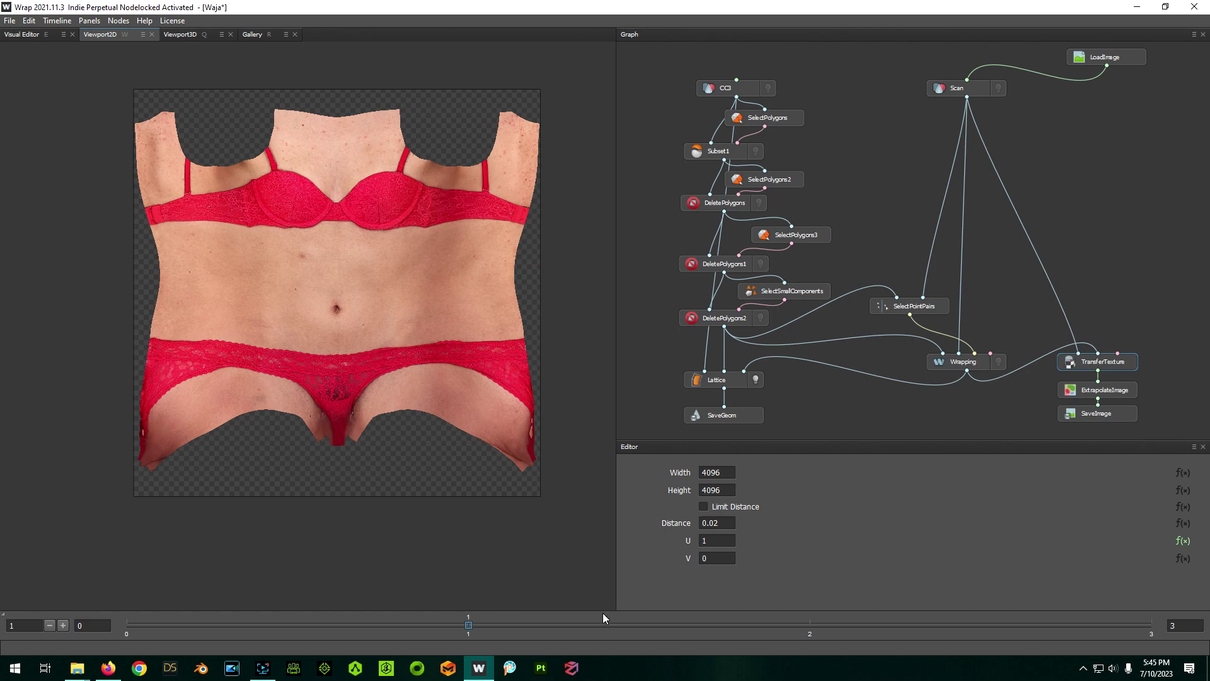
{"action": "left_click", "coordinate": [467, 624]}
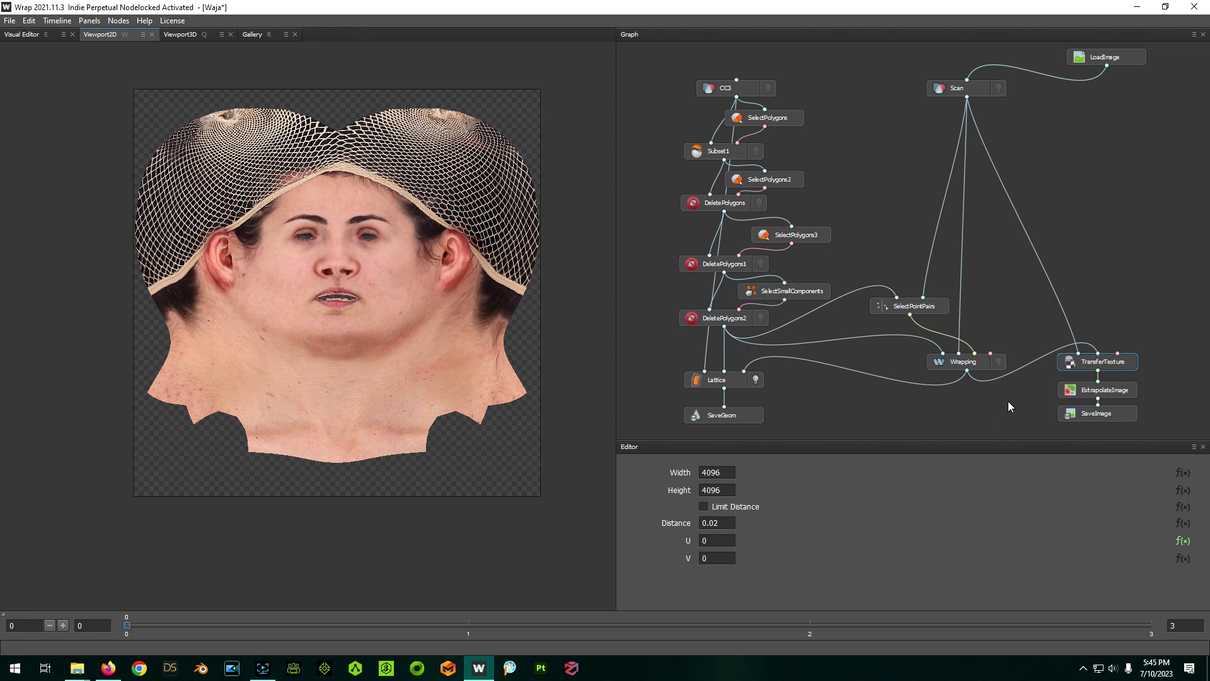
Step: Open the SaveImage File Name Python expression and put the caret on the projectName line
{"action": "left_click", "coordinate": [1094, 410]}
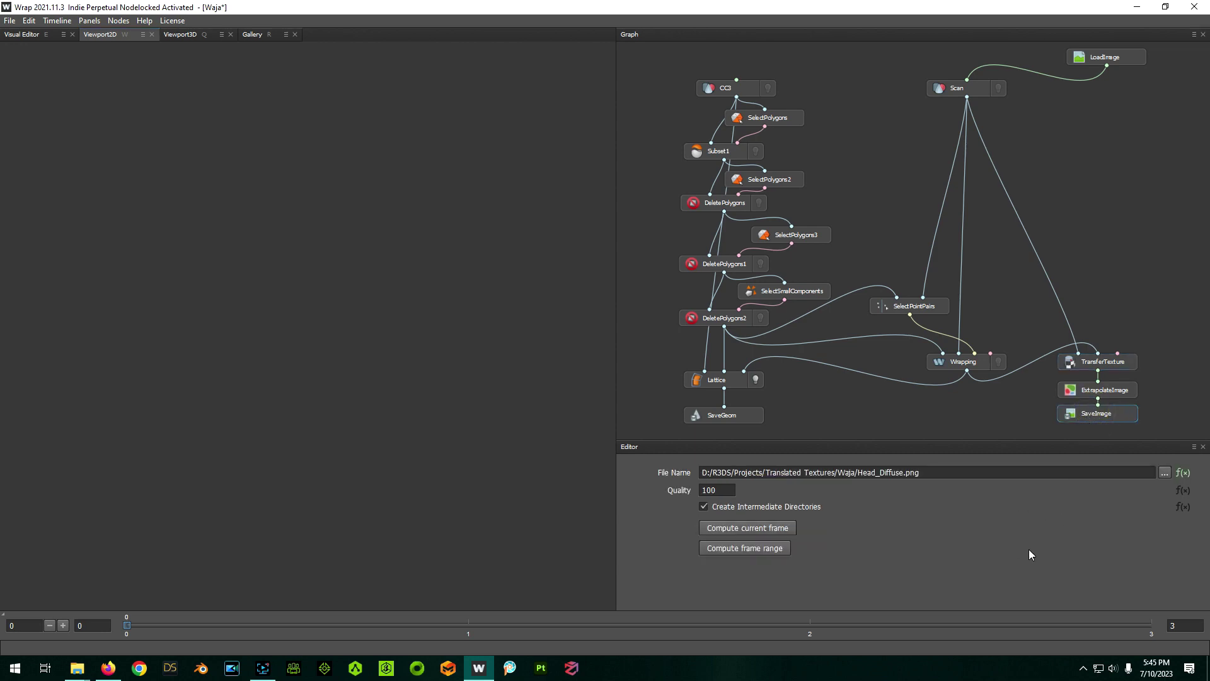
{"action": "left_click", "coordinate": [1183, 473]}
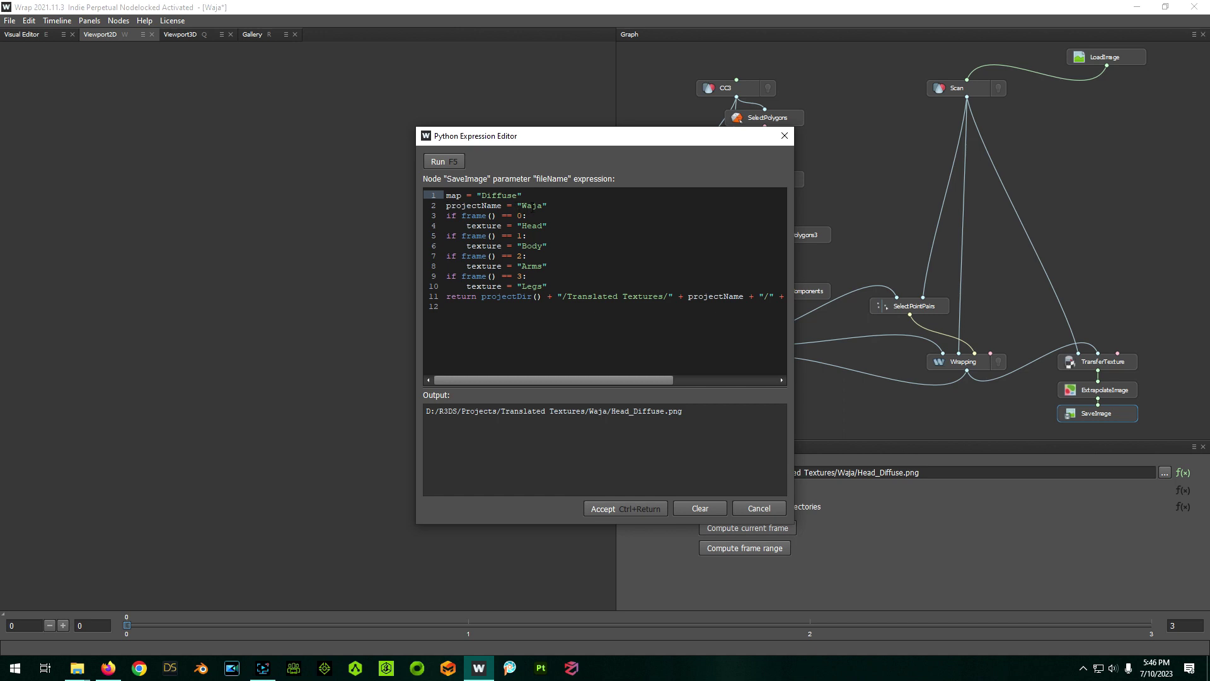
{"action": "left_click", "coordinate": [533, 204]}
Step: Move the expression editor window left and switch to the Firefox scripting docs
{"action": "left_click_drag", "start_coordinate": [714, 142], "coordinate": [614, 149]}
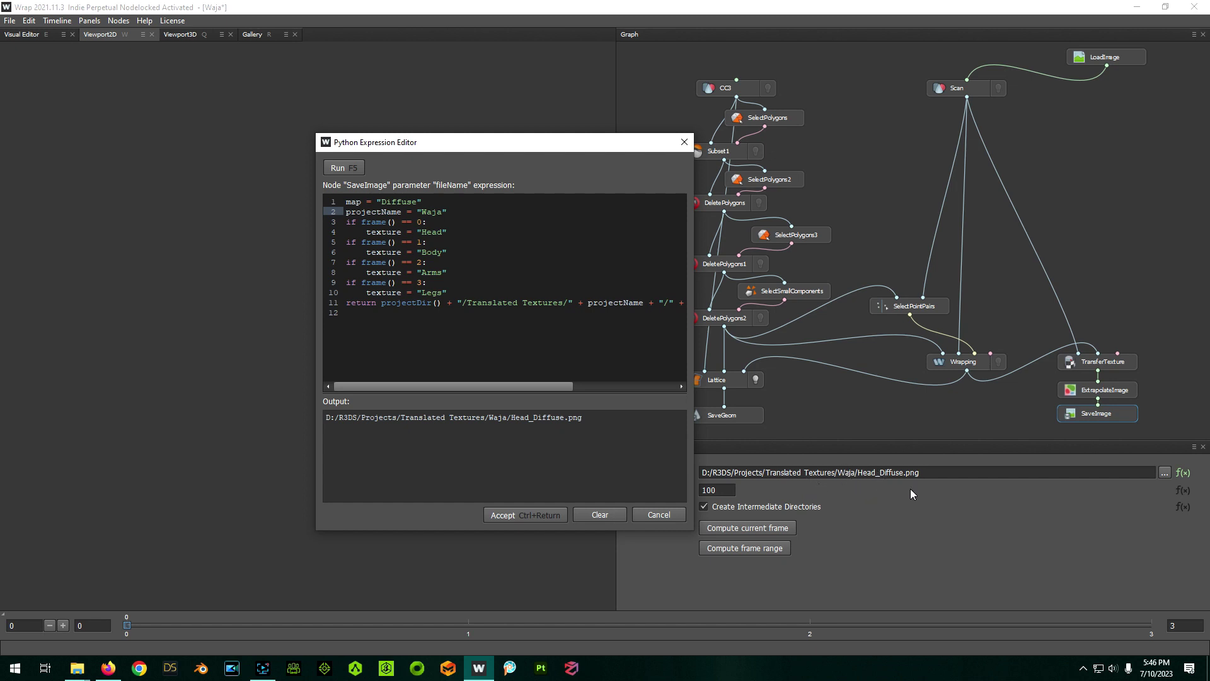
{"action": "left_click_drag", "start_coordinate": [565, 150], "coordinate": [567, 146]}
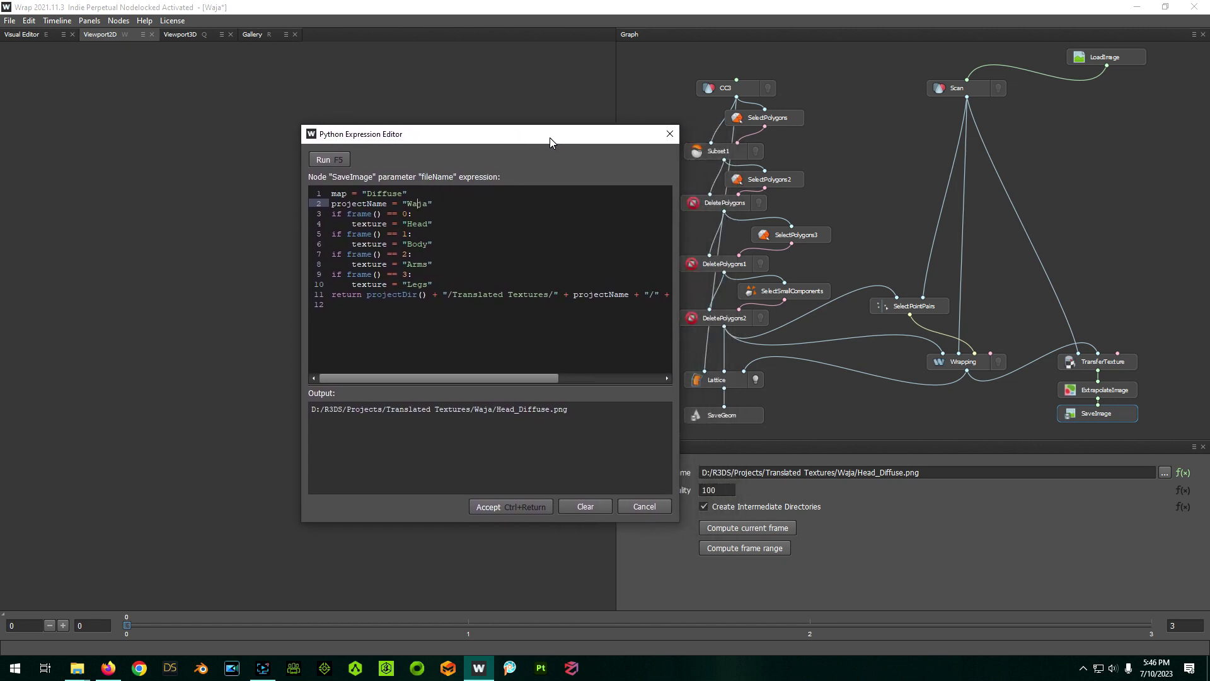
{"action": "left_click_drag", "start_coordinate": [567, 146], "coordinate": [559, 148]}
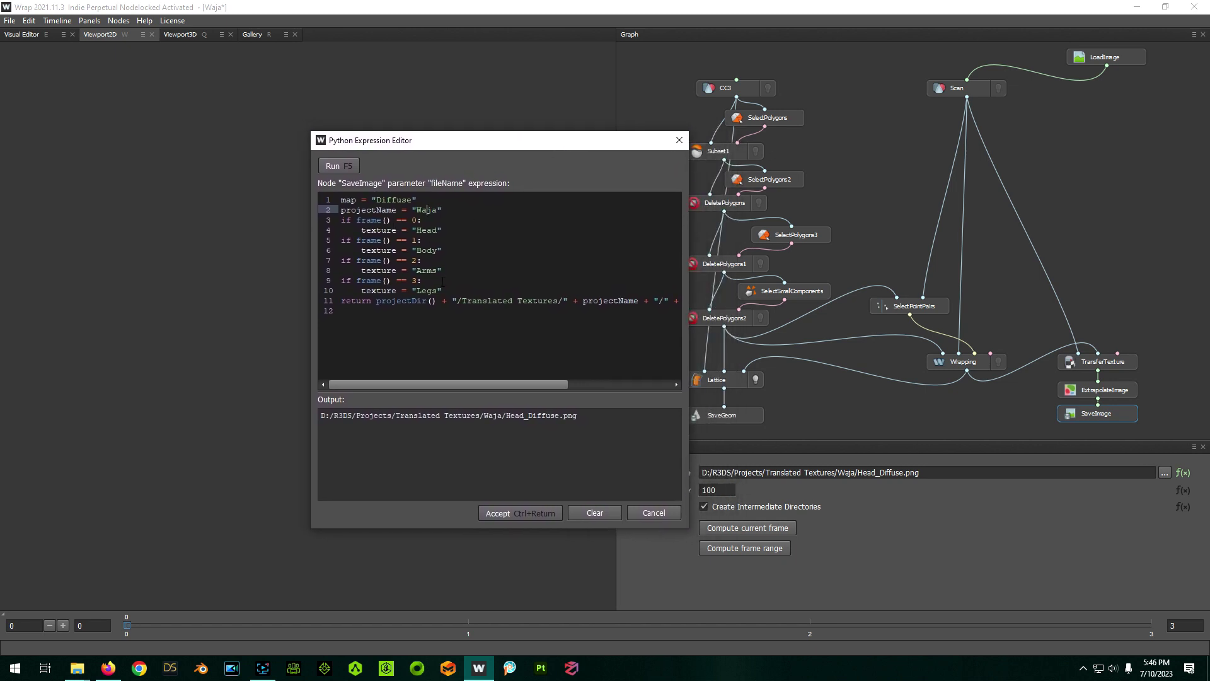
{"action": "left_click", "coordinate": [108, 667]}
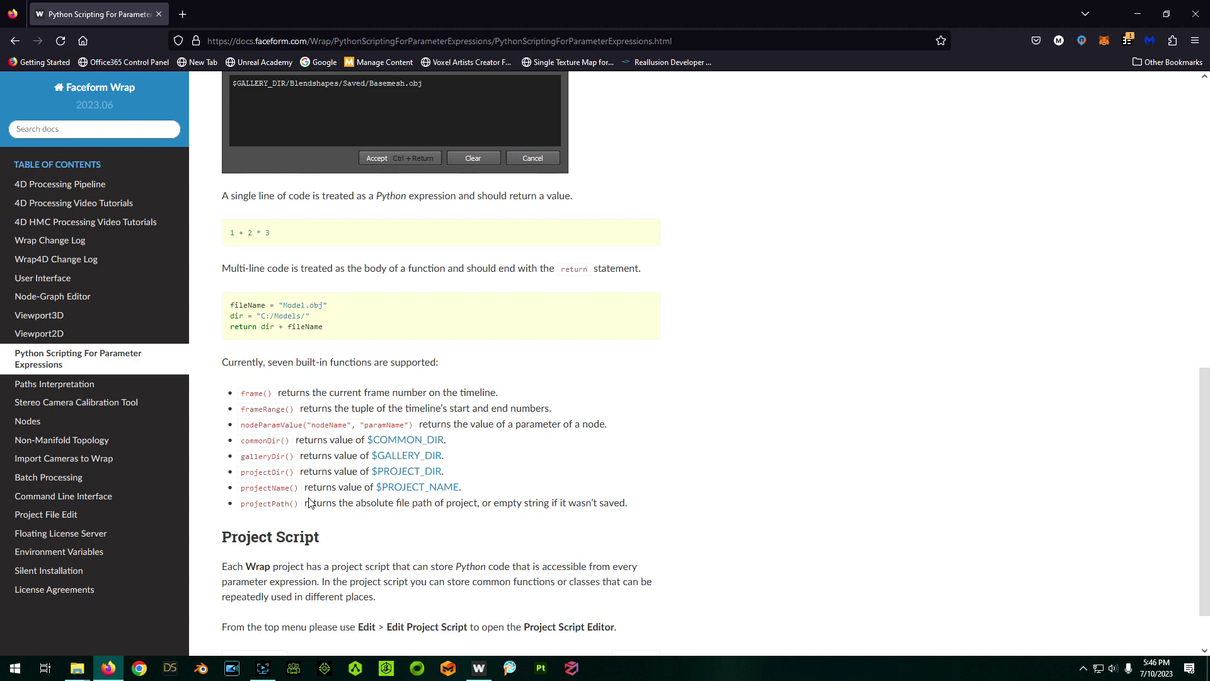
Step: Back in Wrap, accept the file name expression as first edited
{"action": "left_click", "coordinate": [1132, 16]}
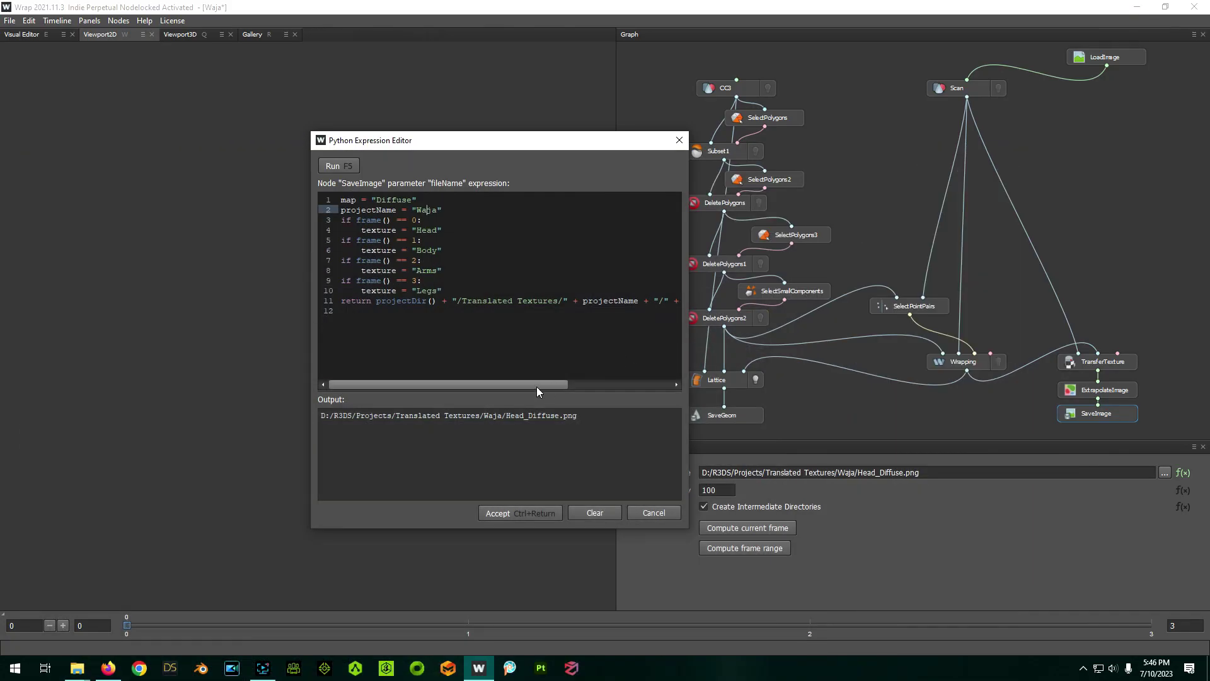
{"action": "scroll", "coordinate": [536, 387], "scroll_direction": "right", "scroll_amount": 3}
{"action": "left_click", "coordinate": [578, 302]}
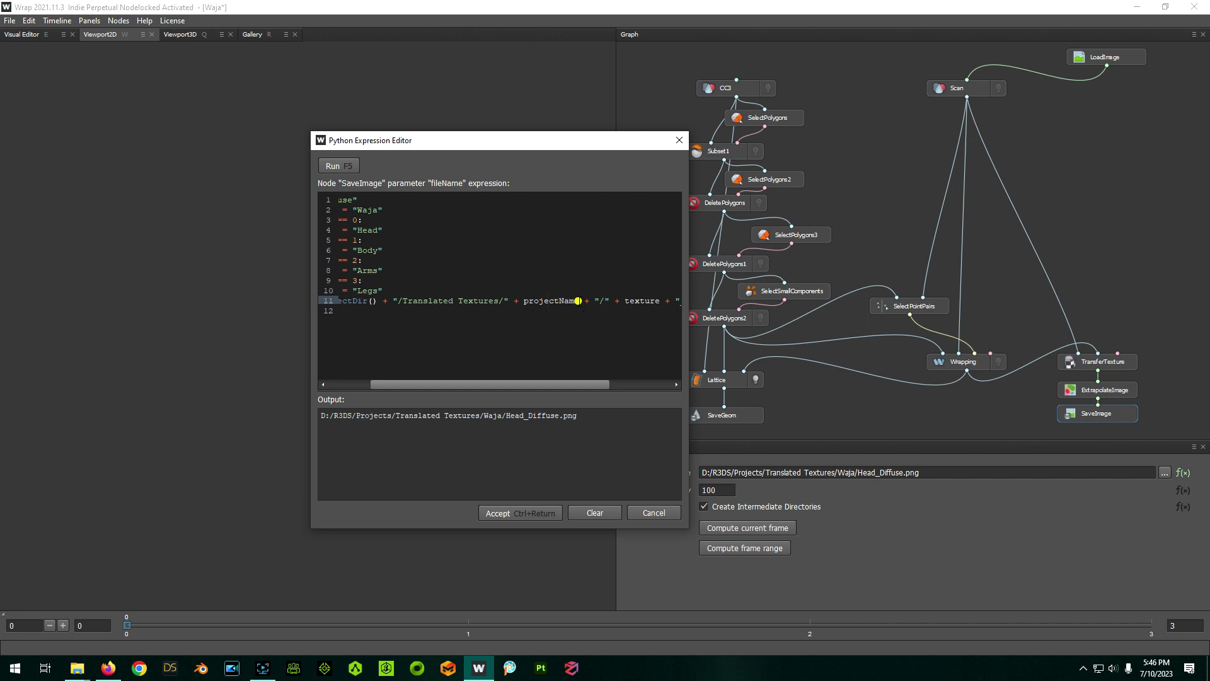
{"action": "type", "text": "()"}
{"action": "left_click", "coordinate": [537, 515]}
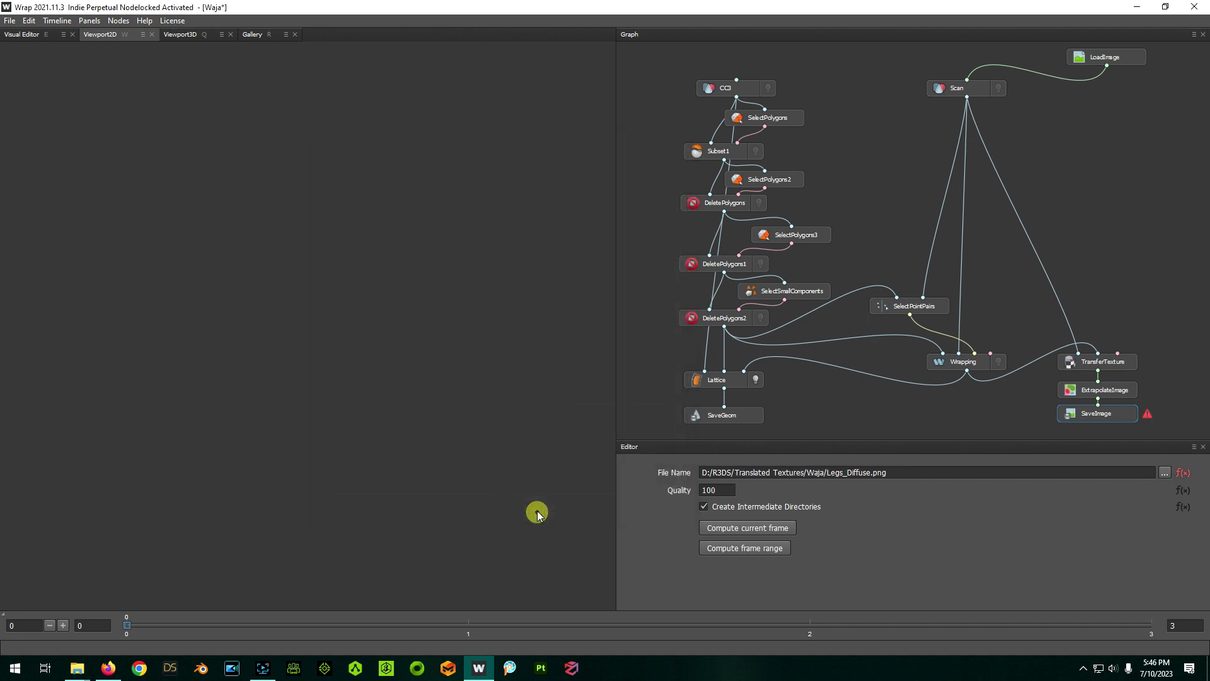
Step: Delete the parentheses after projectName on line 11 and accept the expression
{"action": "left_click", "coordinate": [1181, 473]}
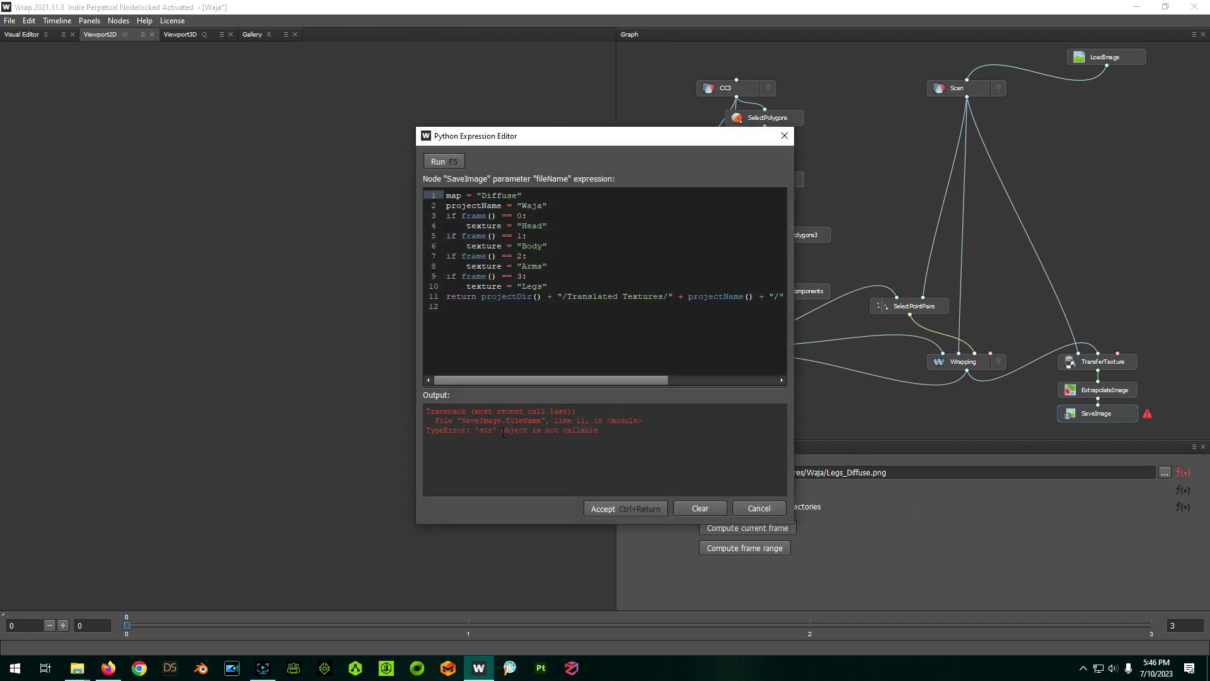
{"action": "left_click_drag", "start_coordinate": [616, 380], "coordinate": [619, 378]}
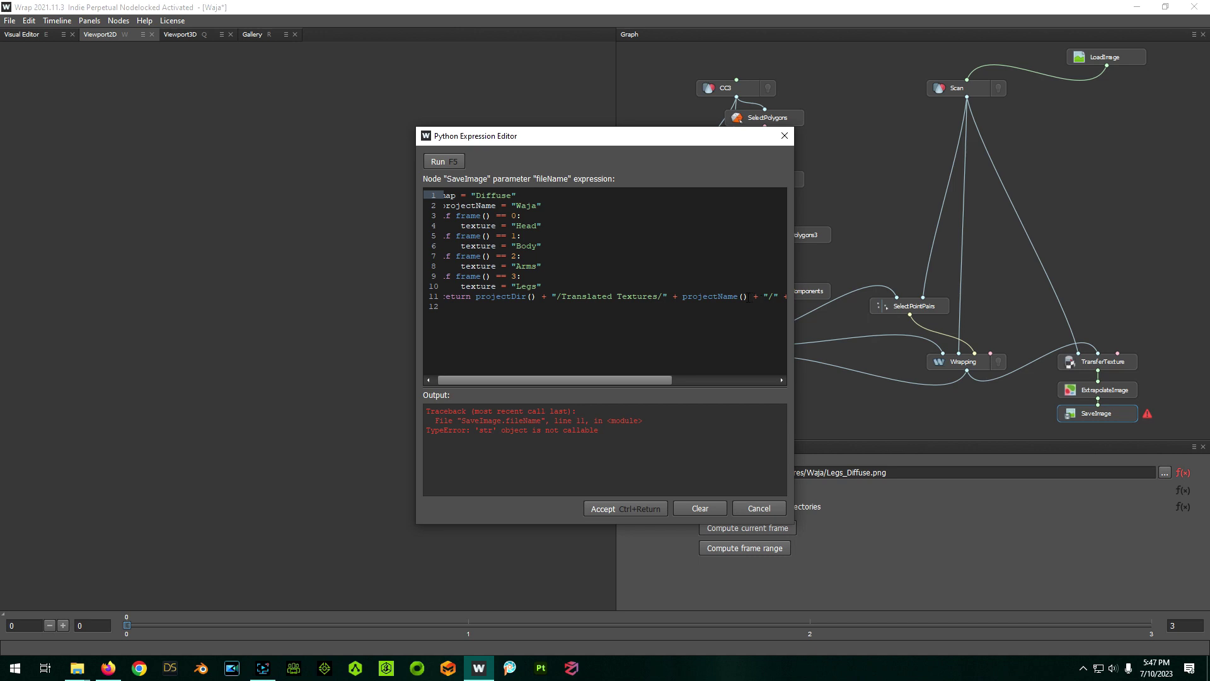
{"action": "left_click", "coordinate": [745, 296]}
{"action": "key", "text": "BackSpace"}
{"action": "key", "text": "BackSpace"}
{"action": "left_click", "coordinate": [621, 508]}
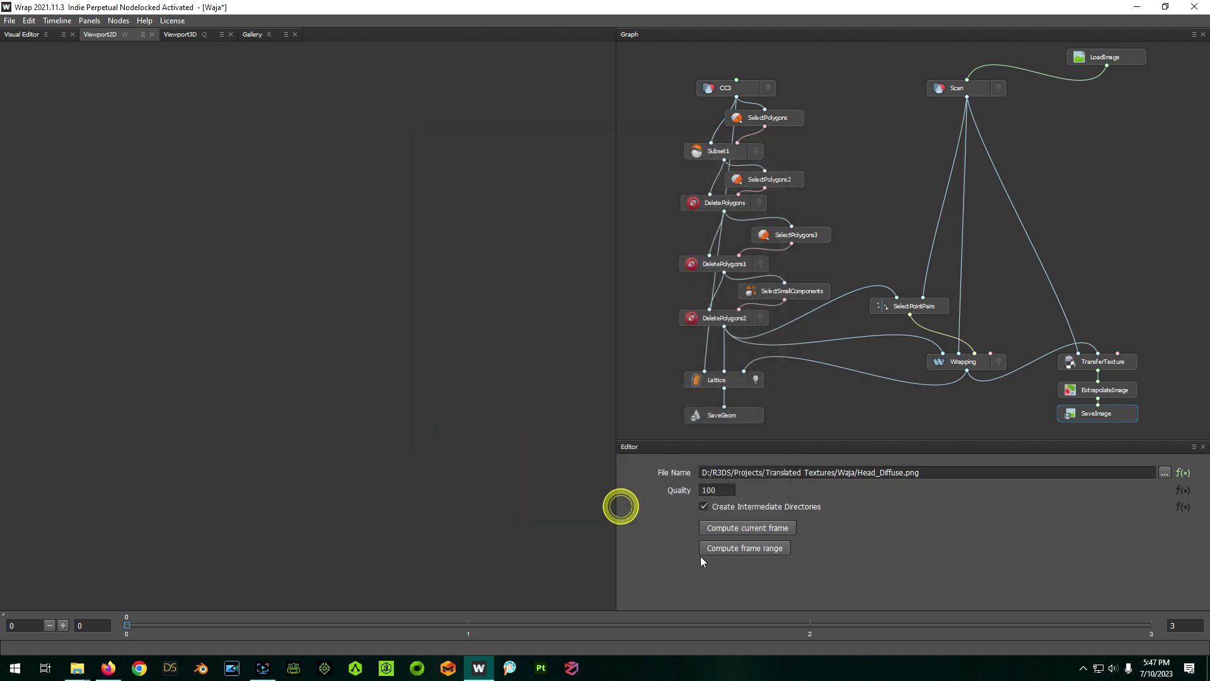
Step: Reopen the File Name expression to confirm it resolves to Head_Diffuse.png
{"action": "left_click", "coordinate": [1188, 474]}
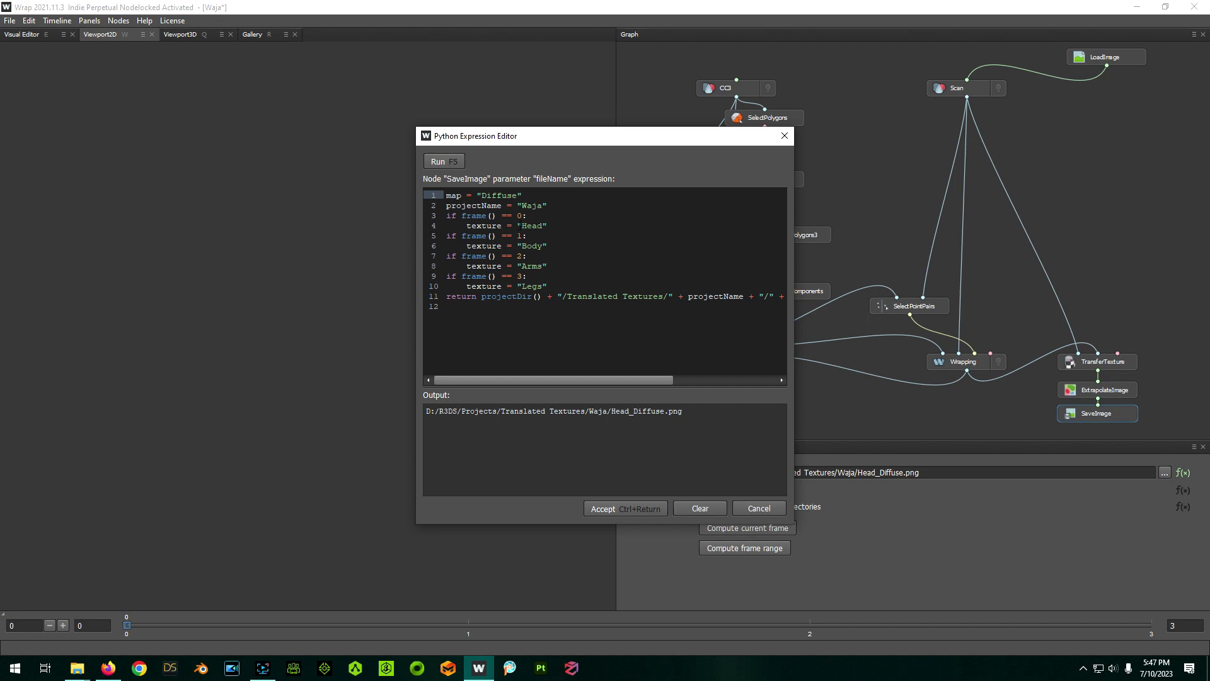
{"action": "left_click", "coordinate": [107, 668]}
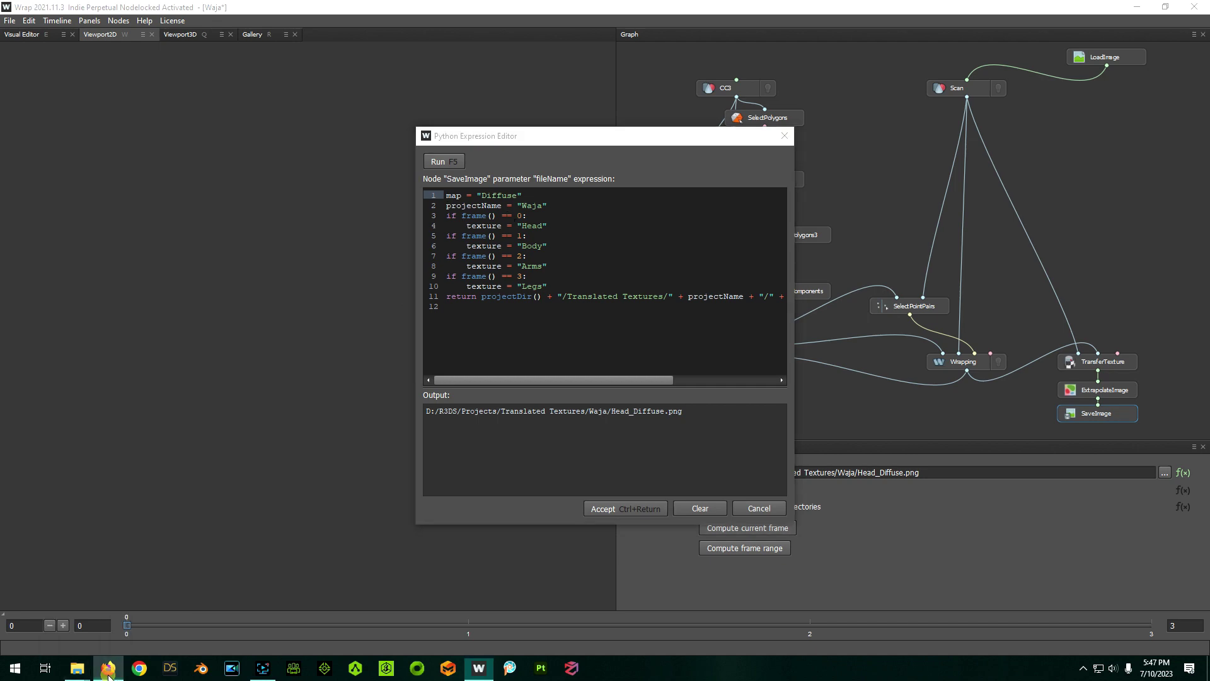
{"action": "scroll", "coordinate": [443, 473], "scroll_direction": "up", "scroll_amount": 5}
{"action": "scroll", "coordinate": [443, 473], "scroll_direction": "up", "scroll_amount": 5}
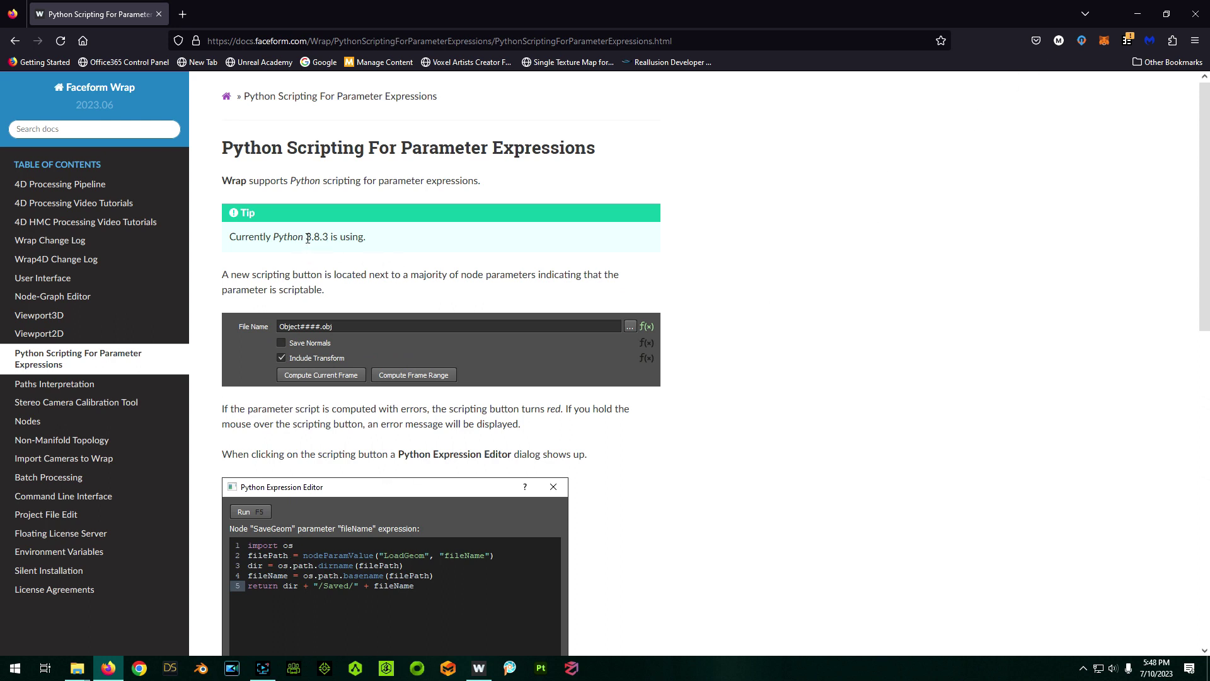
{"action": "left_click", "coordinate": [108, 668]}
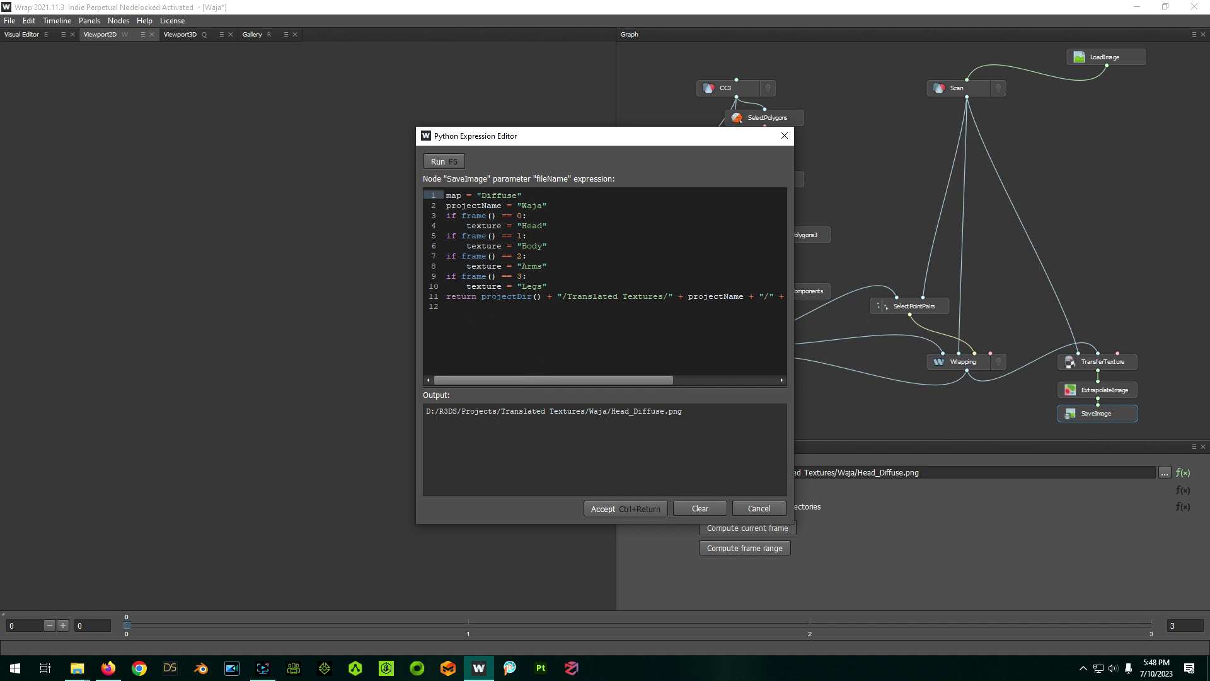
{"action": "left_click_drag", "start_coordinate": [528, 382], "coordinate": [571, 382]}
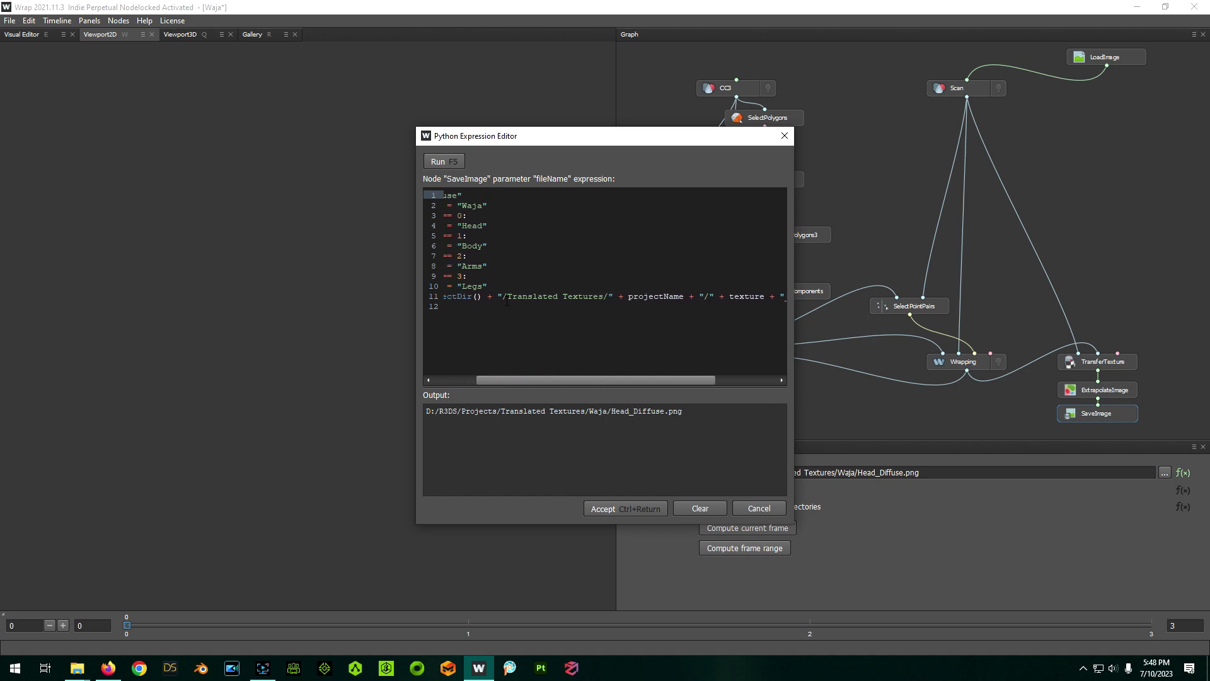
{"action": "mouse_move", "coordinate": [566, 382]}
{"action": "left_mouse_down"}
{"action": "mouse_move", "coordinate": [593, 380]}
{"action": "mouse_move", "coordinate": [498, 381]}
{"action": "mouse_move", "coordinate": [656, 380]}
{"action": "mouse_move", "coordinate": [567, 381]}
{"action": "left_mouse_up"}
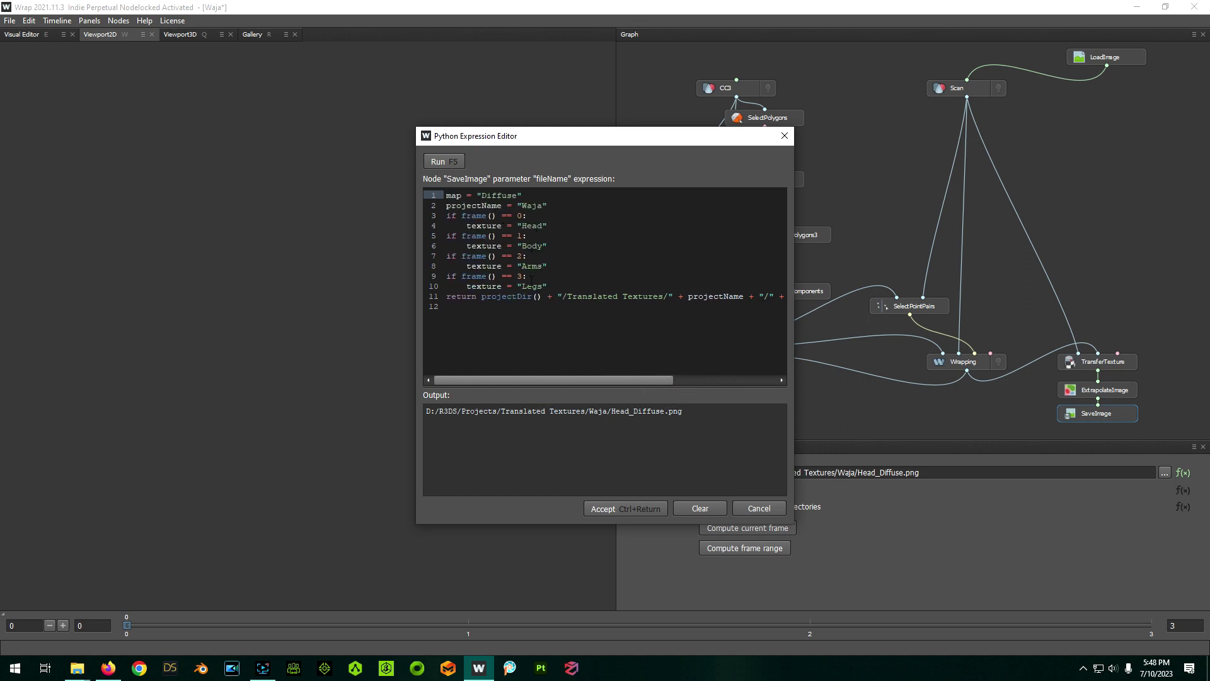
{"action": "mouse_move", "coordinate": [546, 382]}
{"action": "left_mouse_down"}
{"action": "mouse_move", "coordinate": [650, 382]}
{"action": "mouse_move", "coordinate": [615, 382]}
{"action": "left_mouse_up"}
{"action": "left_click_drag", "start_coordinate": [562, 380], "coordinate": [666, 381]}
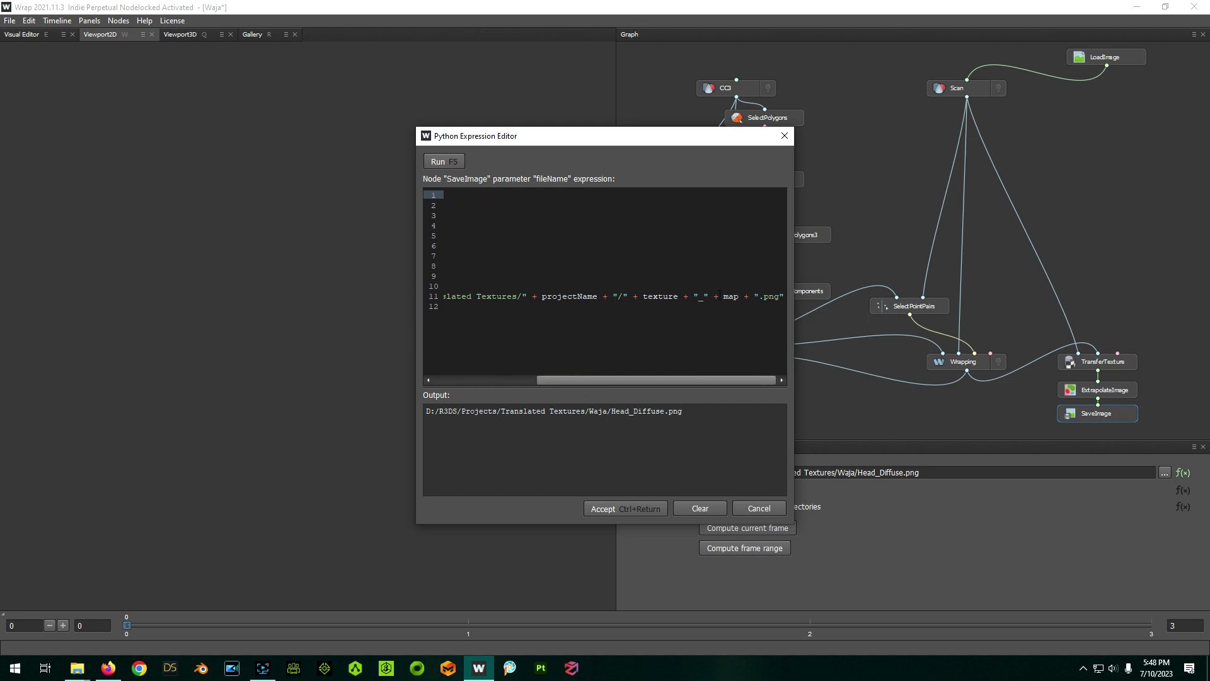
{"action": "left_click_drag", "start_coordinate": [737, 137], "coordinate": [728, 136]}
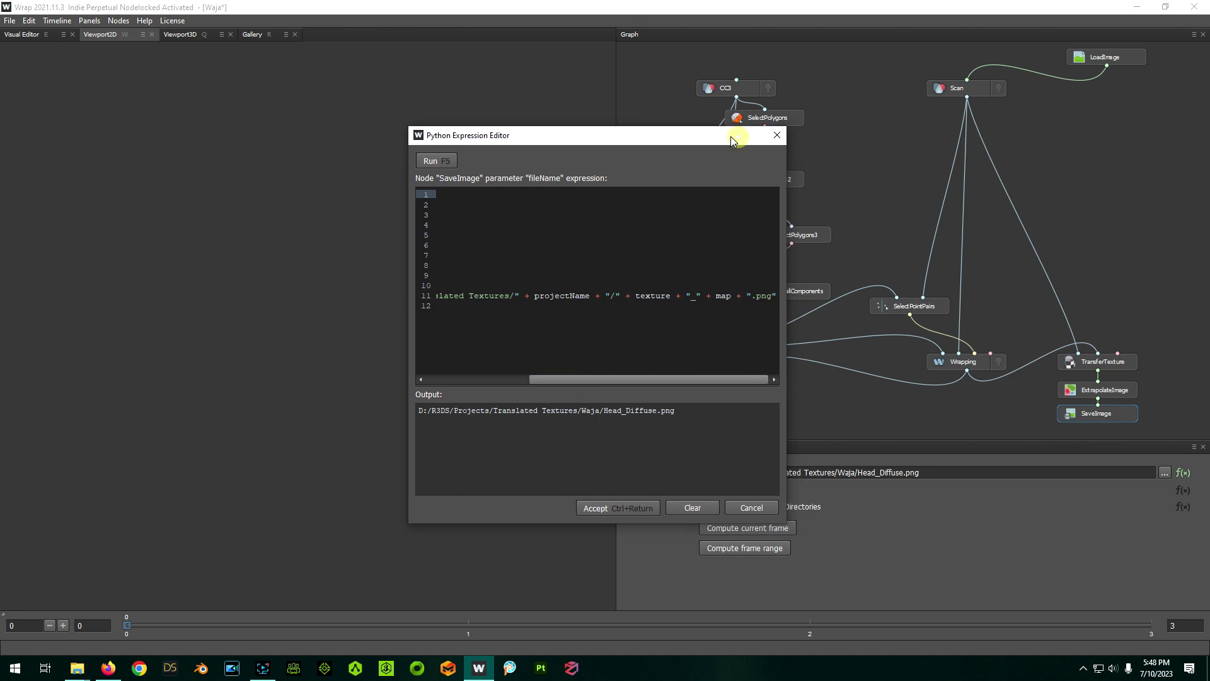
Step: Accept the expression and preview frames 1 and 2 to watch the body-part file name change
{"action": "left_click", "coordinate": [594, 509]}
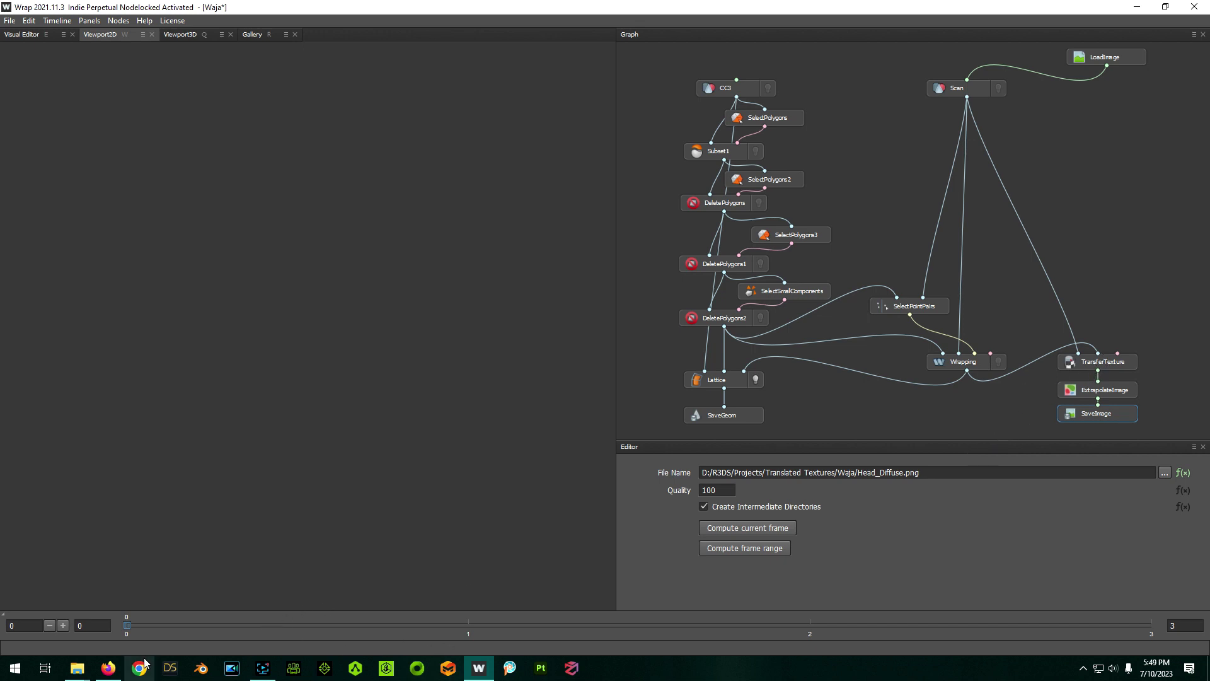
{"action": "left_click_drag", "start_coordinate": [283, 624], "coordinate": [480, 624]}
{"action": "double_click", "coordinate": [869, 472]}
{"action": "type", "text": "Body"}
{"action": "left_click", "coordinate": [464, 624]}
{"action": "left_click", "coordinate": [76, 668]}
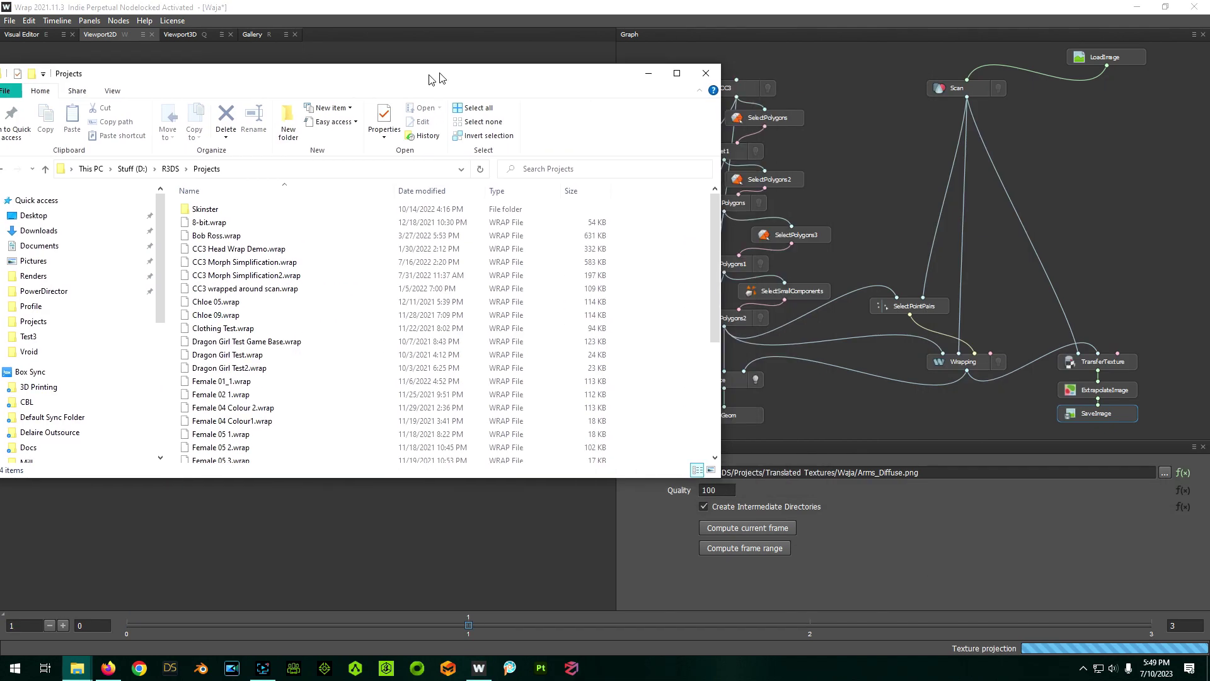
Step: Move and narrow the Projects folder window so it sits beside the Wrap graph
{"action": "left_click_drag", "start_coordinate": [434, 79], "coordinate": [389, 84]}
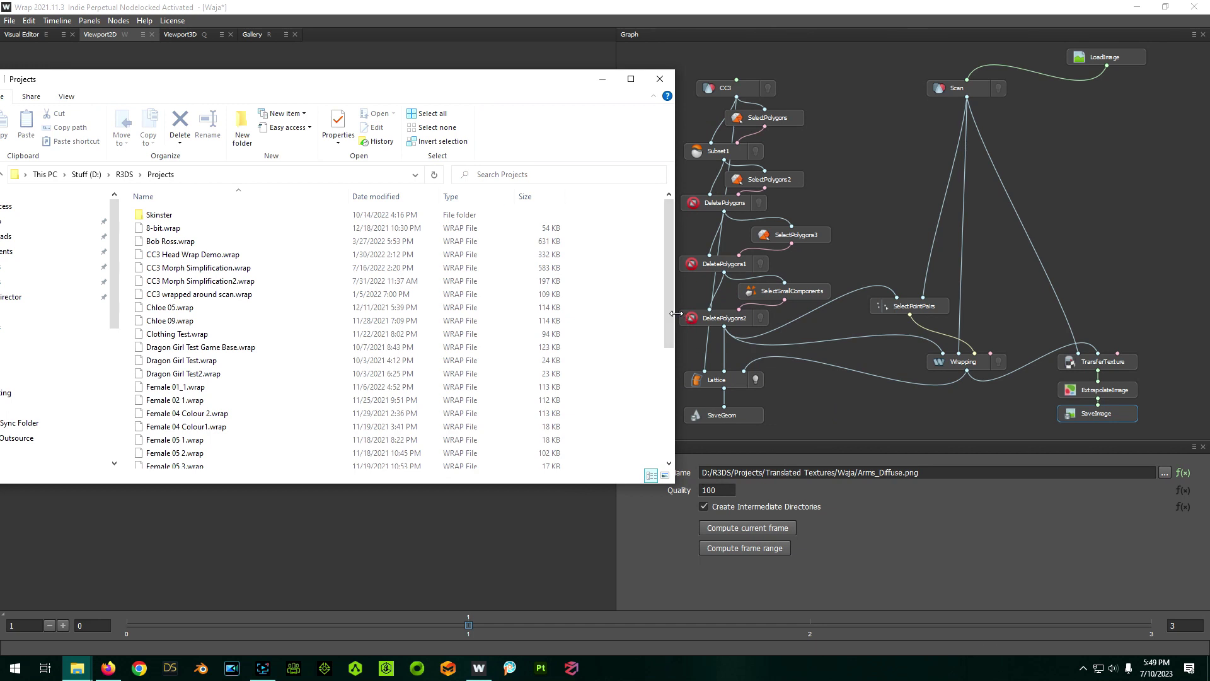
{"action": "left_click_drag", "start_coordinate": [676, 313], "coordinate": [497, 312]}
{"action": "type", "text": "Head"}
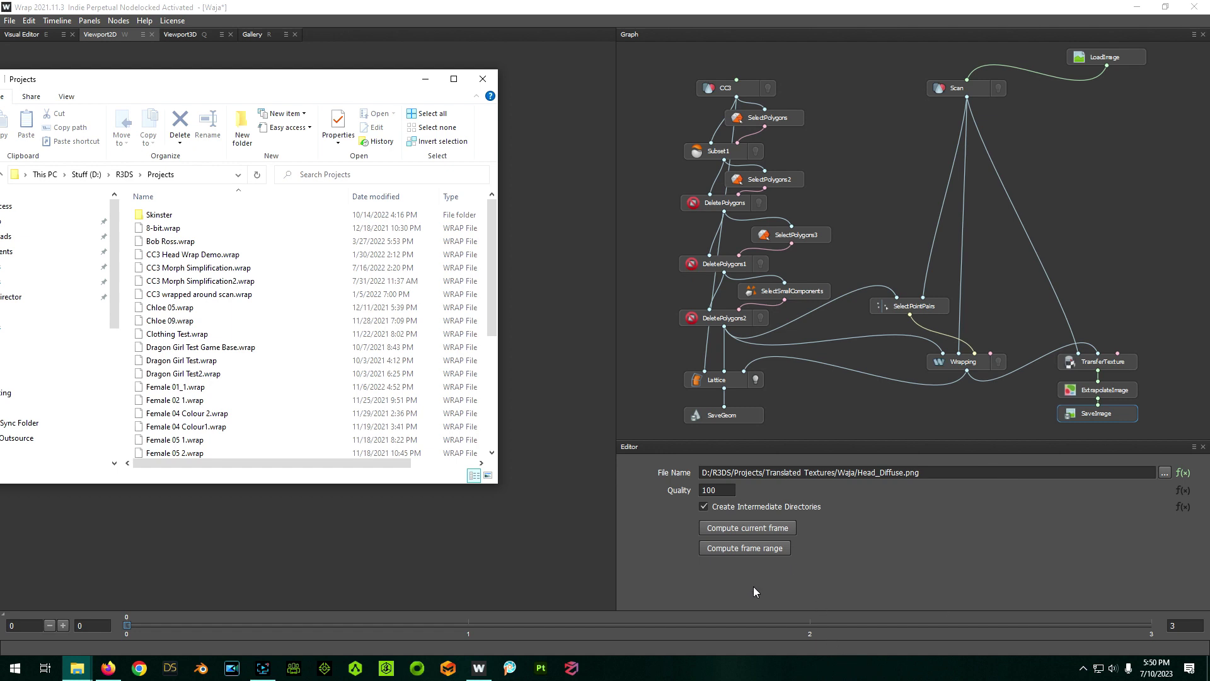
Step: Run Compute frame range with start frame 0, end frame 3 and one process
{"action": "left_click", "coordinate": [743, 549]}
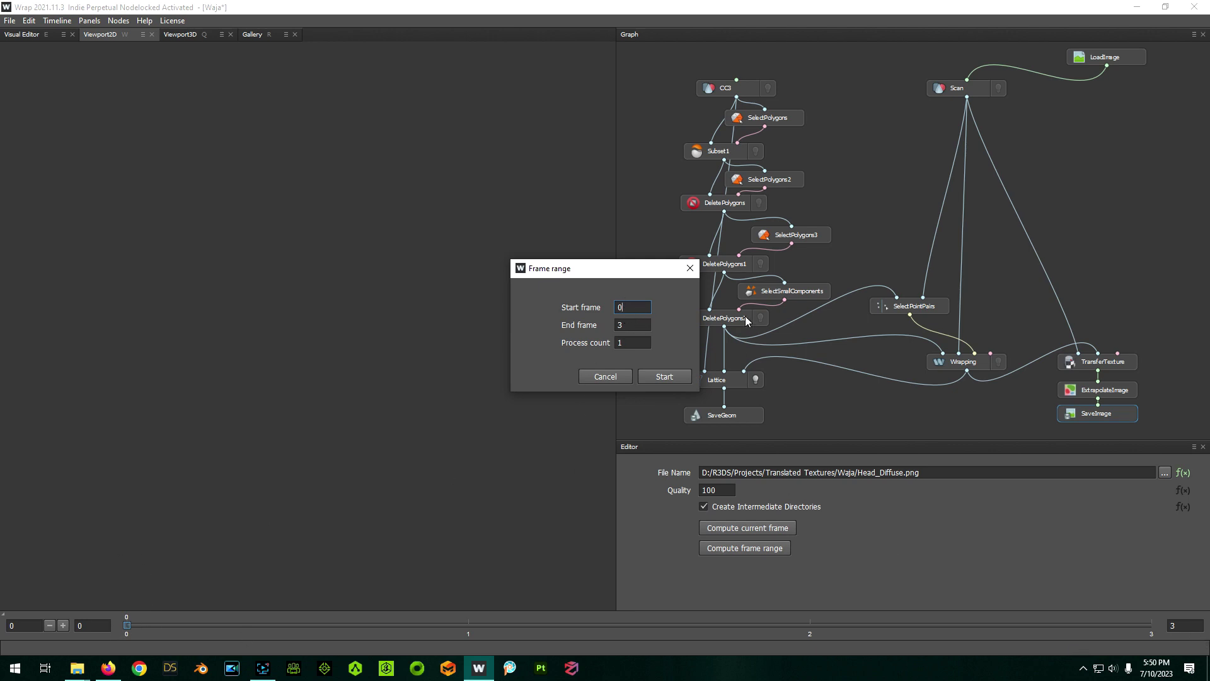
{"action": "left_click", "coordinate": [644, 341]}
{"action": "left_click", "coordinate": [655, 378]}
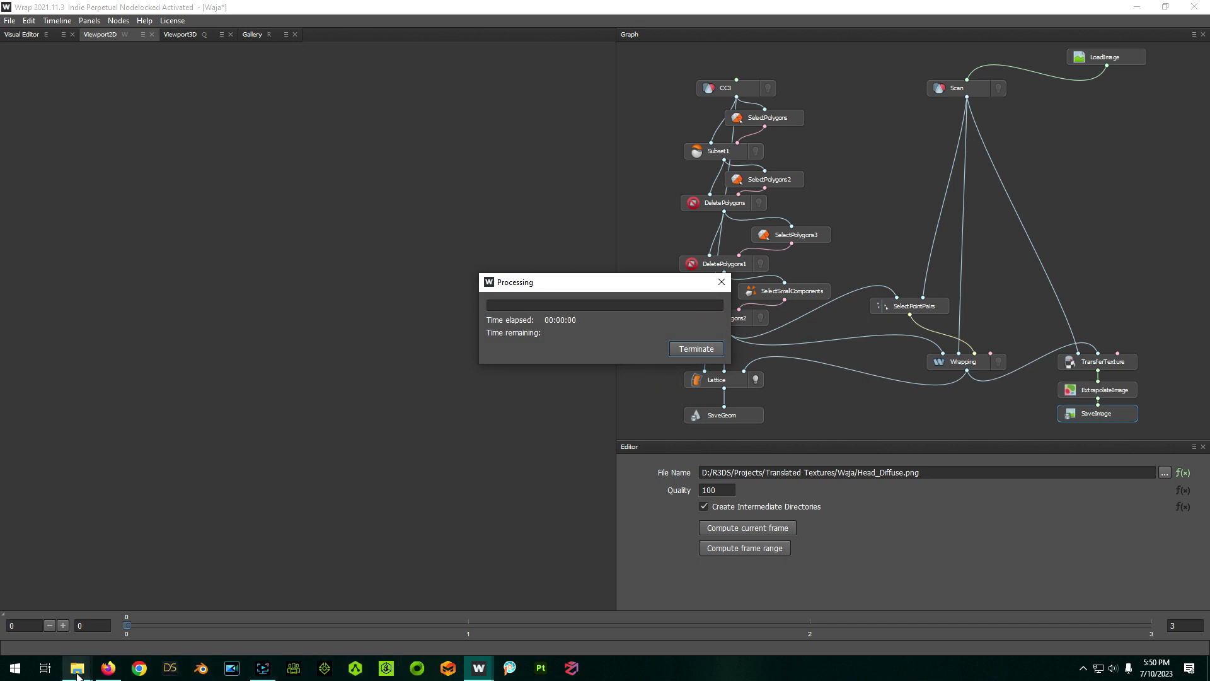
Step: Move the progress dialog aside and browse the Projects window to Translated Textures/Waja
{"action": "mouse_move", "coordinate": [573, 281]}
{"action": "left_mouse_down"}
{"action": "mouse_move", "coordinate": [943, 190]}
{"action": "mouse_move", "coordinate": [996, 154]}
{"action": "left_mouse_up"}
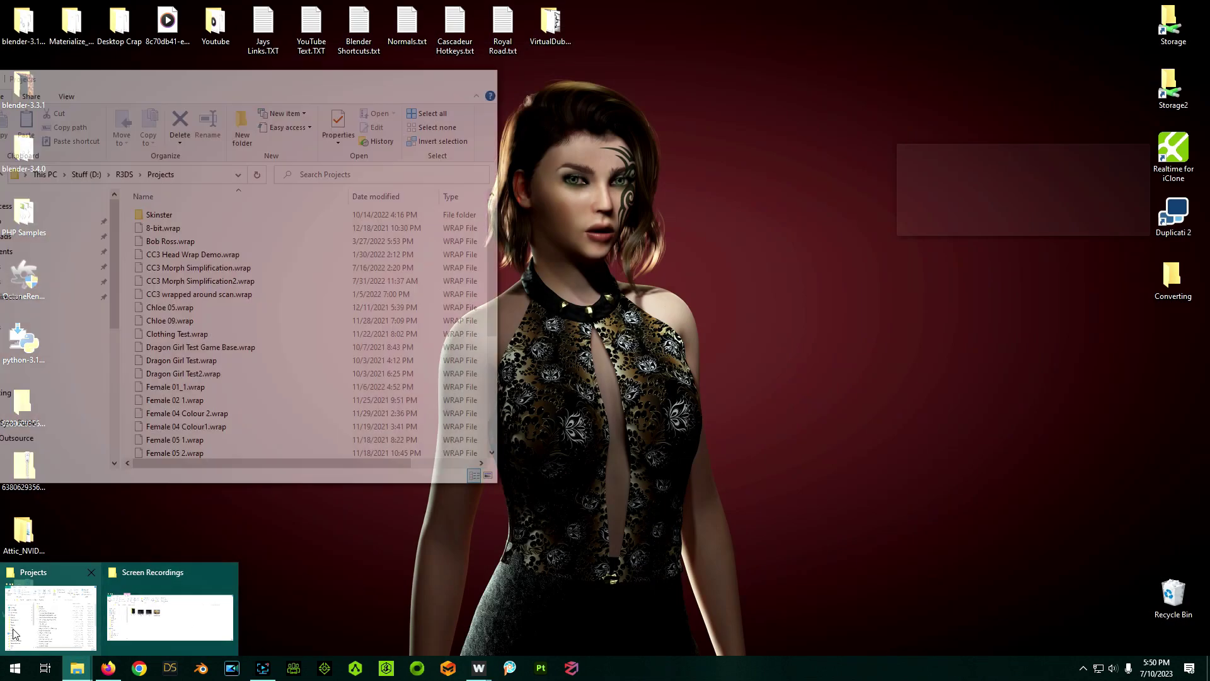
{"action": "left_click", "coordinate": [19, 631]}
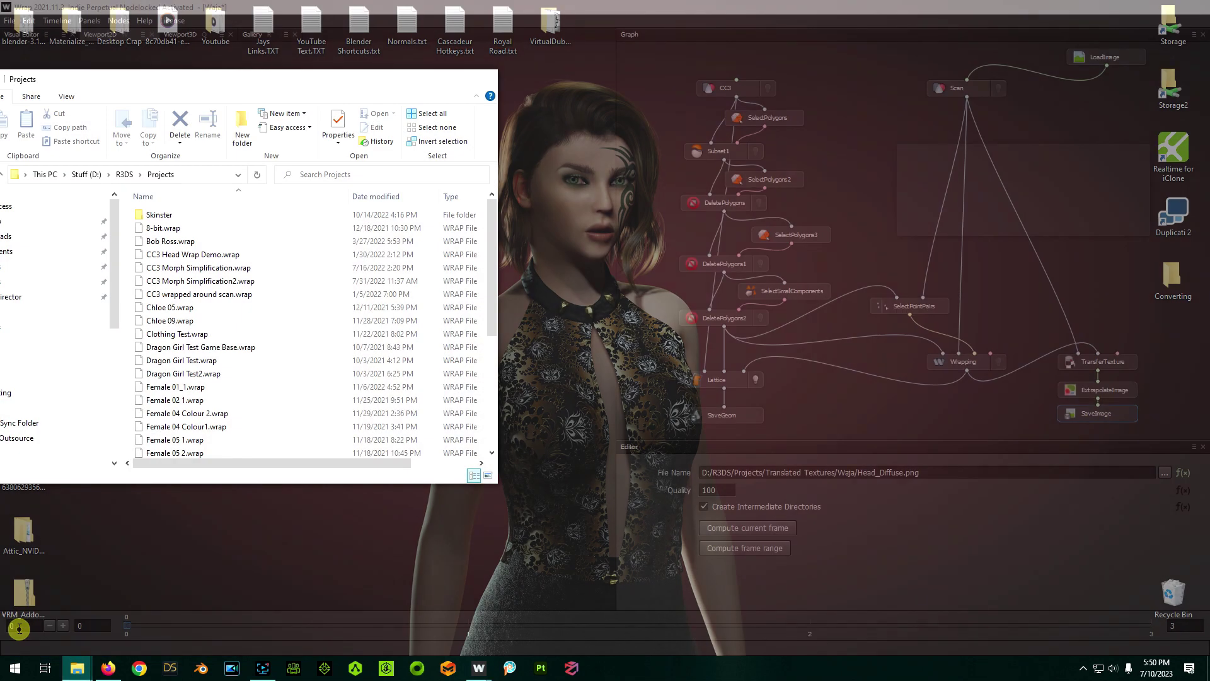
{"action": "left_click_drag", "start_coordinate": [339, 84], "coordinate": [394, 110]}
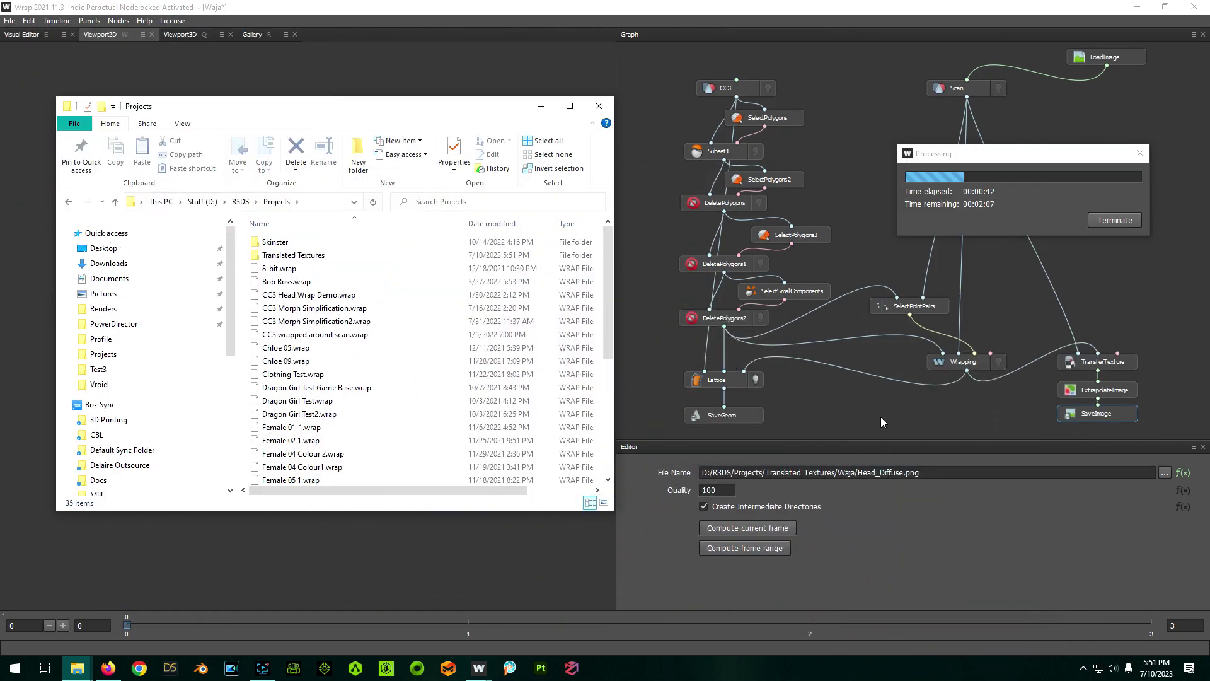
{"action": "double_click", "coordinate": [312, 258]}
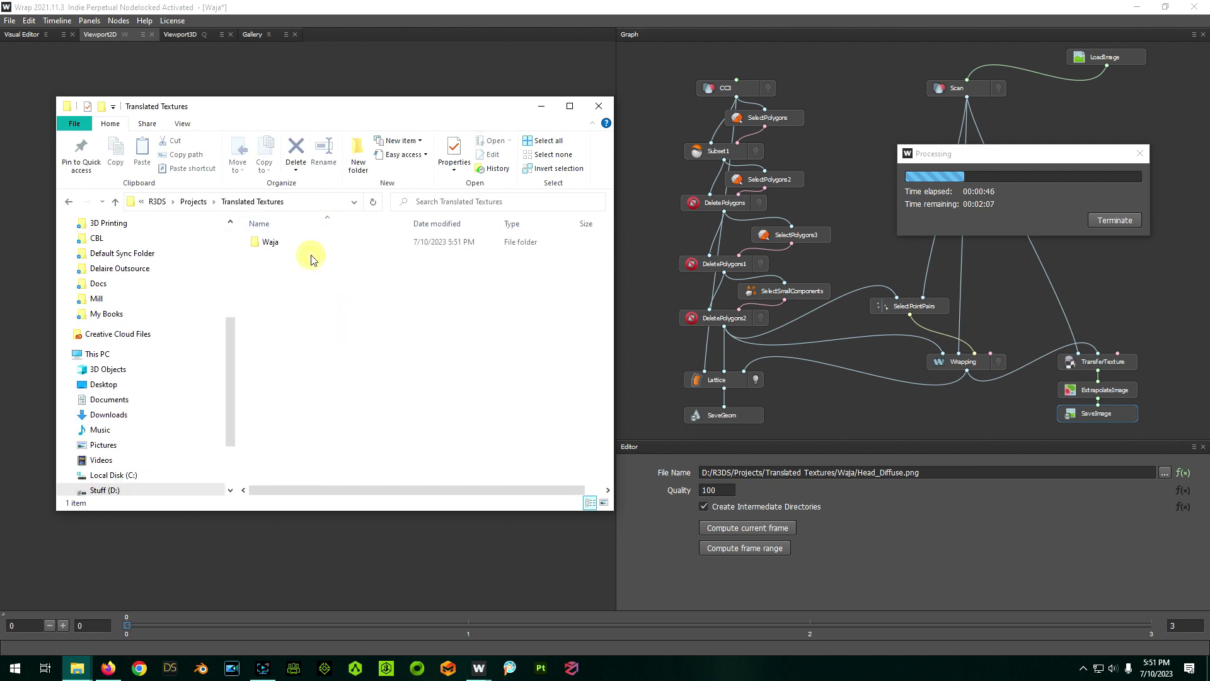
{"action": "double_click", "coordinate": [296, 247]}
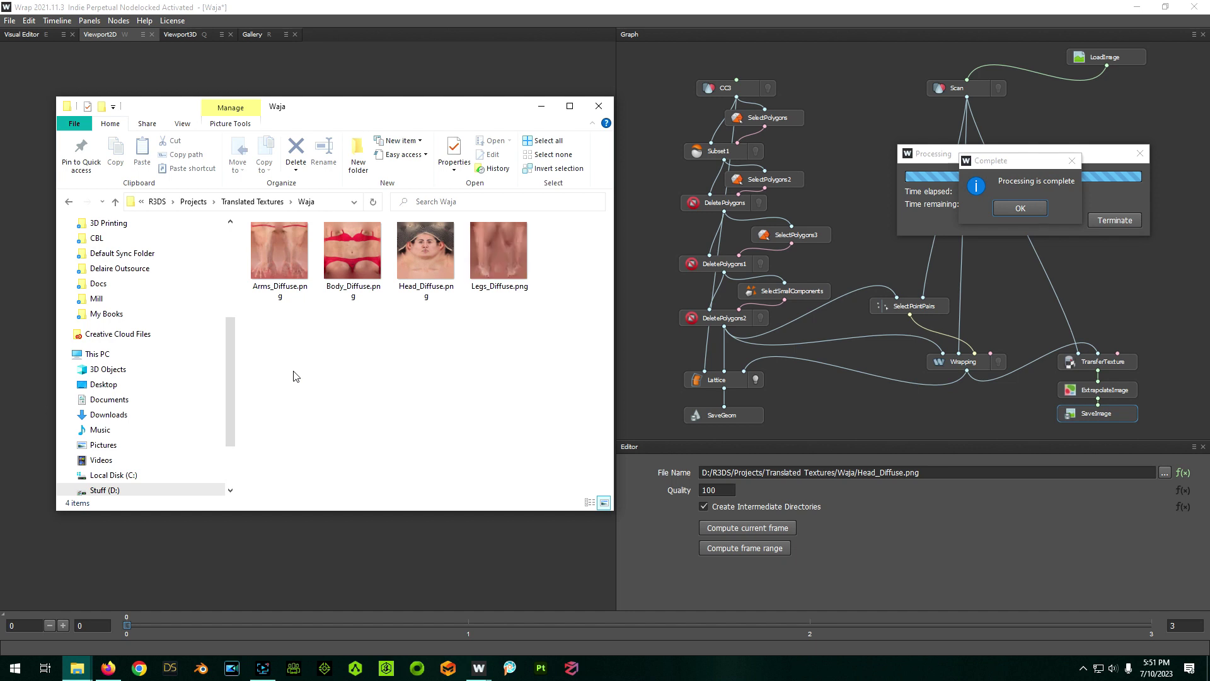
Step: Close the Complete message and check the LoadImage node's underwear diffuse file path
{"action": "left_click", "coordinate": [1016, 210]}
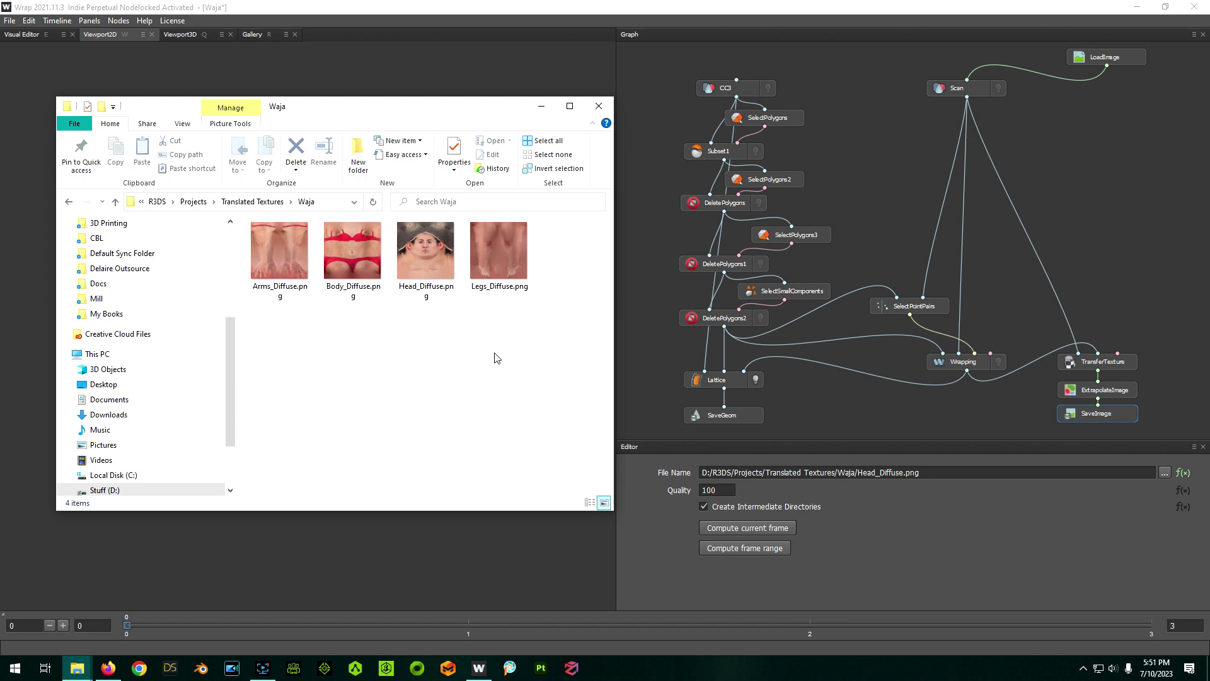
{"action": "left_click", "coordinate": [1107, 57]}
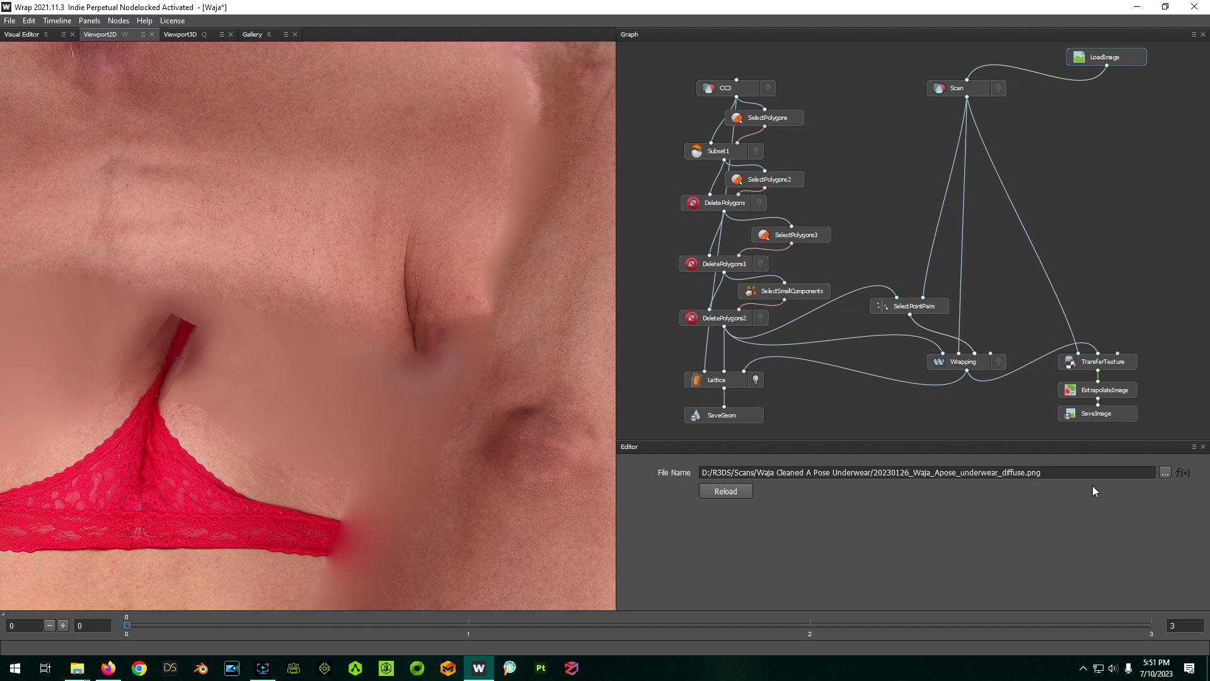
{"action": "left_click", "coordinate": [1024, 472]}
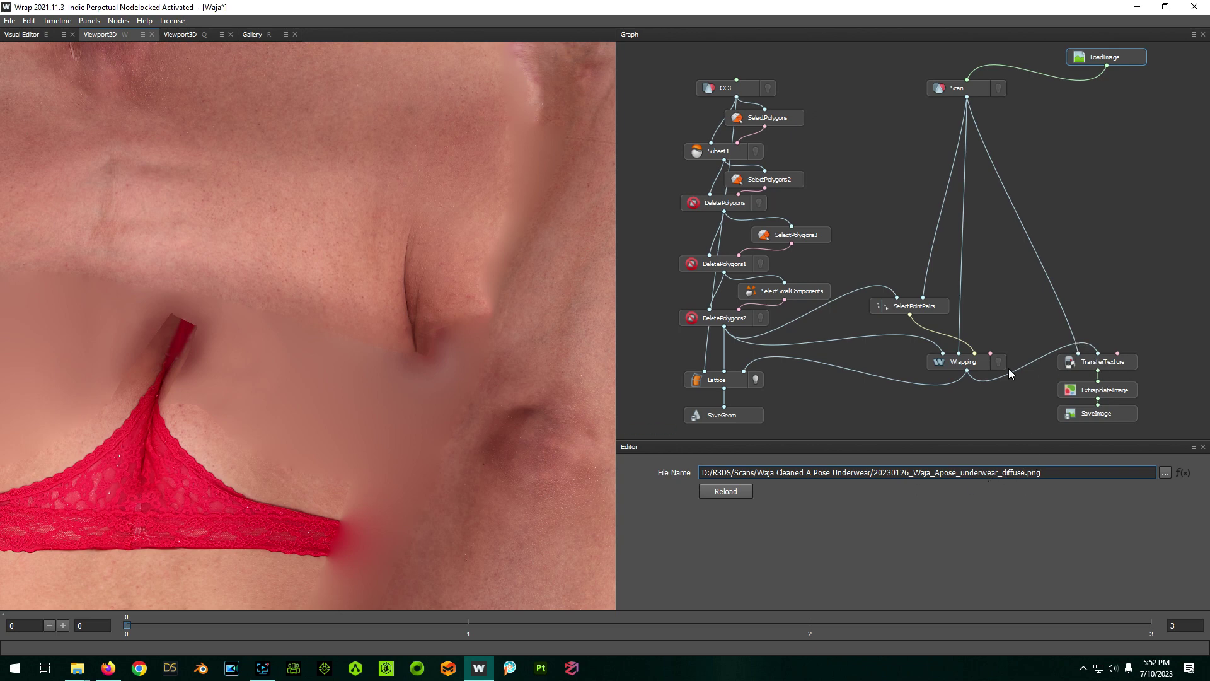
{"action": "left_click", "coordinate": [1098, 412]}
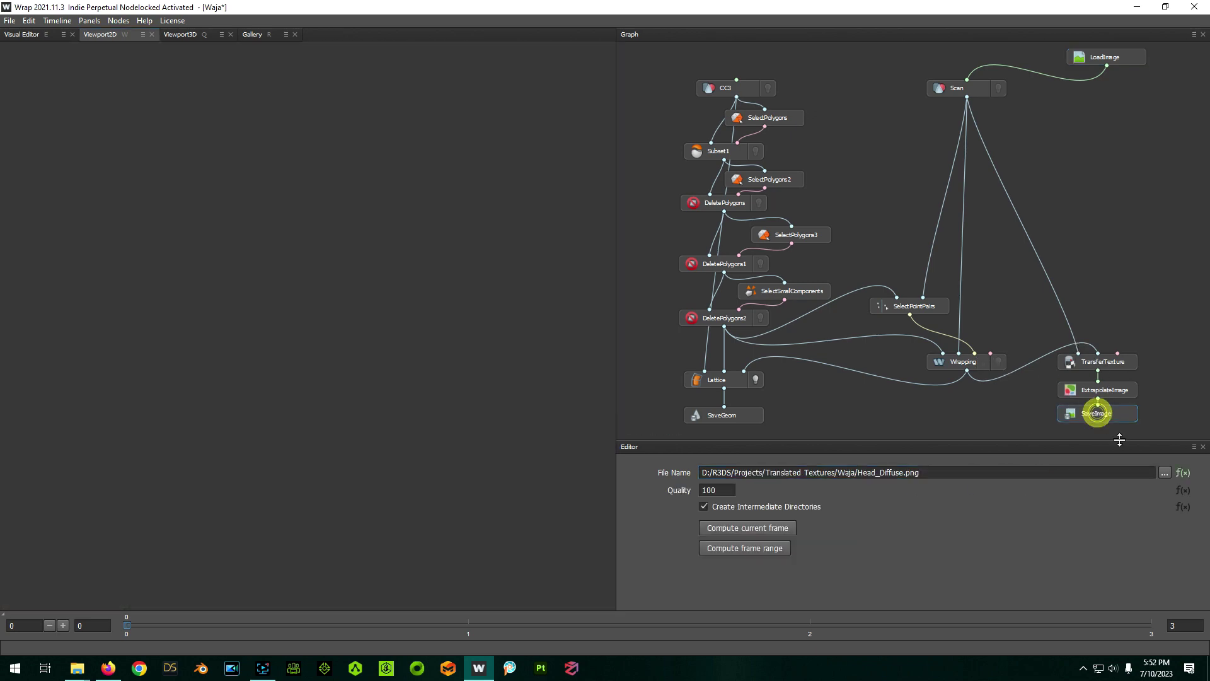
{"action": "left_click", "coordinate": [1182, 473]}
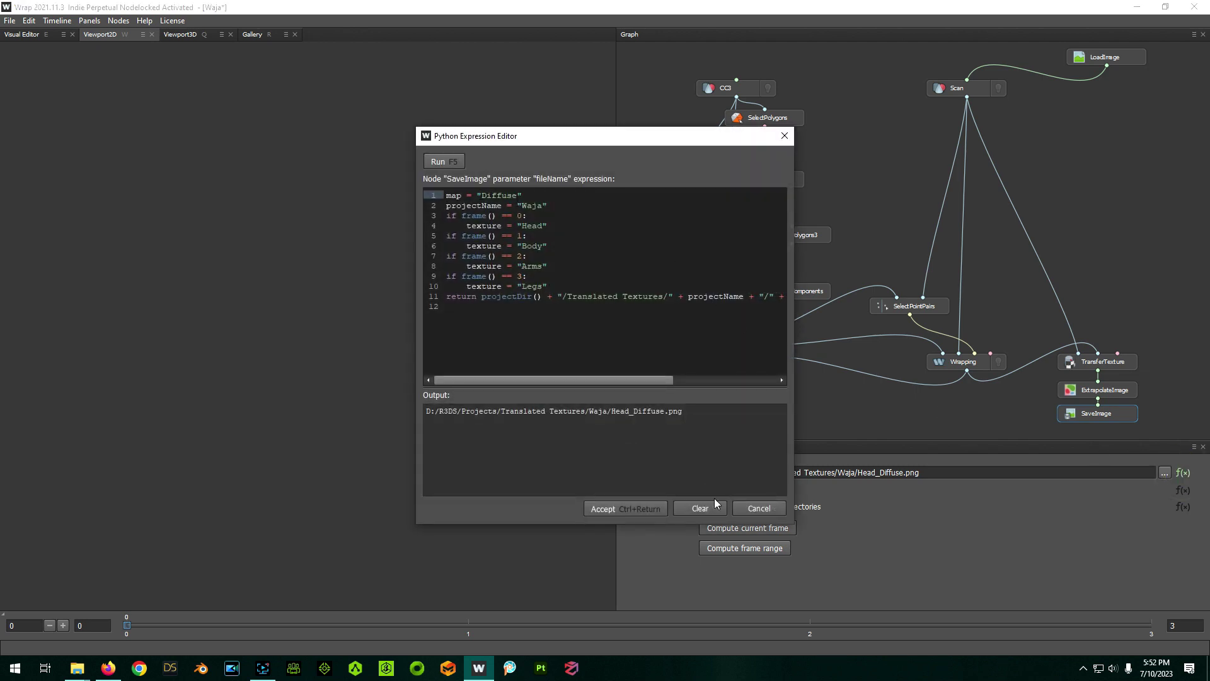
{"action": "left_click", "coordinate": [648, 508]}
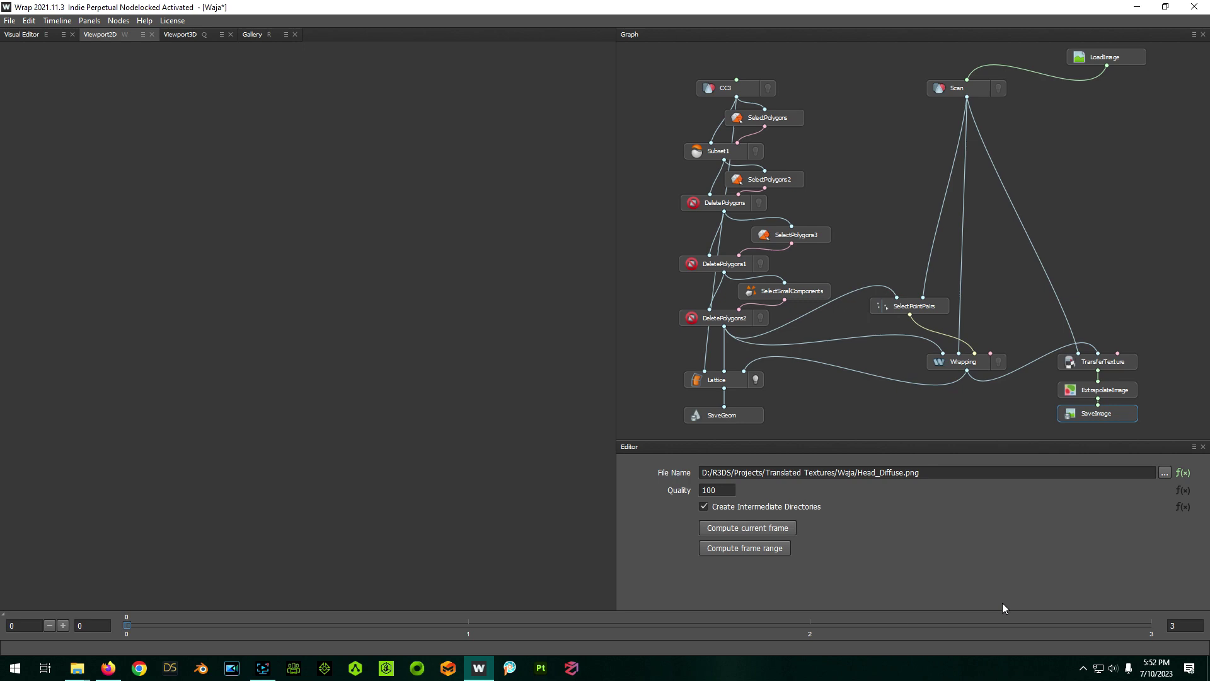
{"action": "left_click", "coordinate": [1092, 364]}
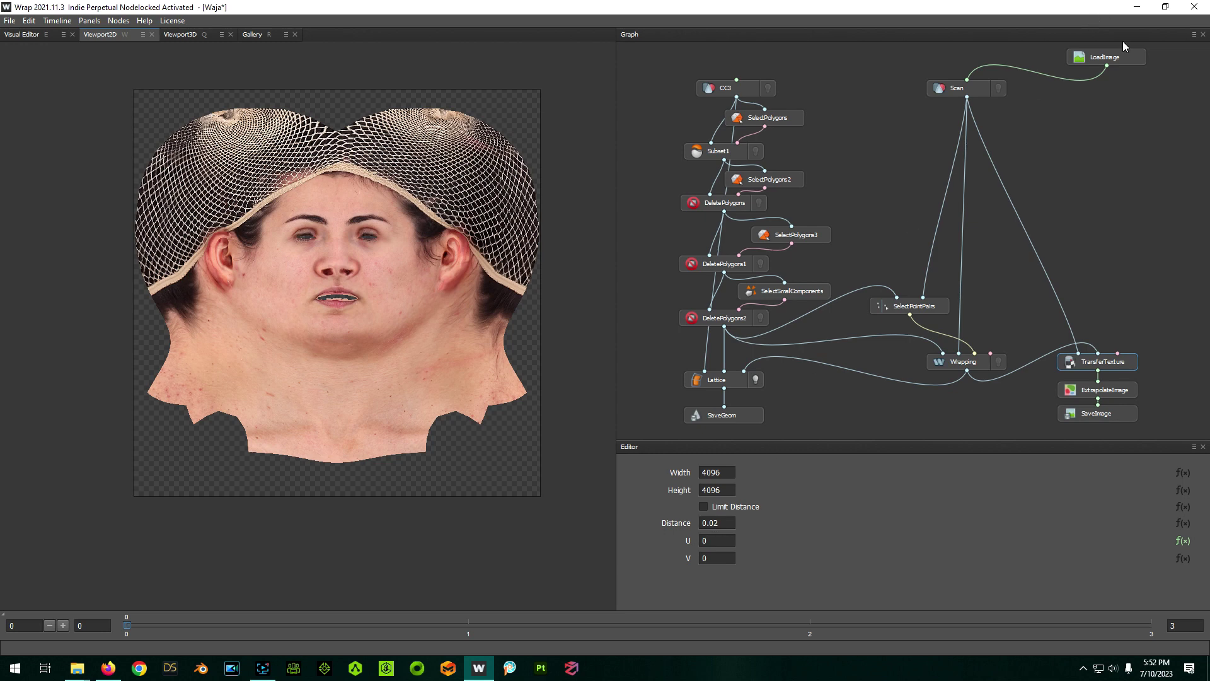
{"action": "left_click", "coordinate": [1113, 54]}
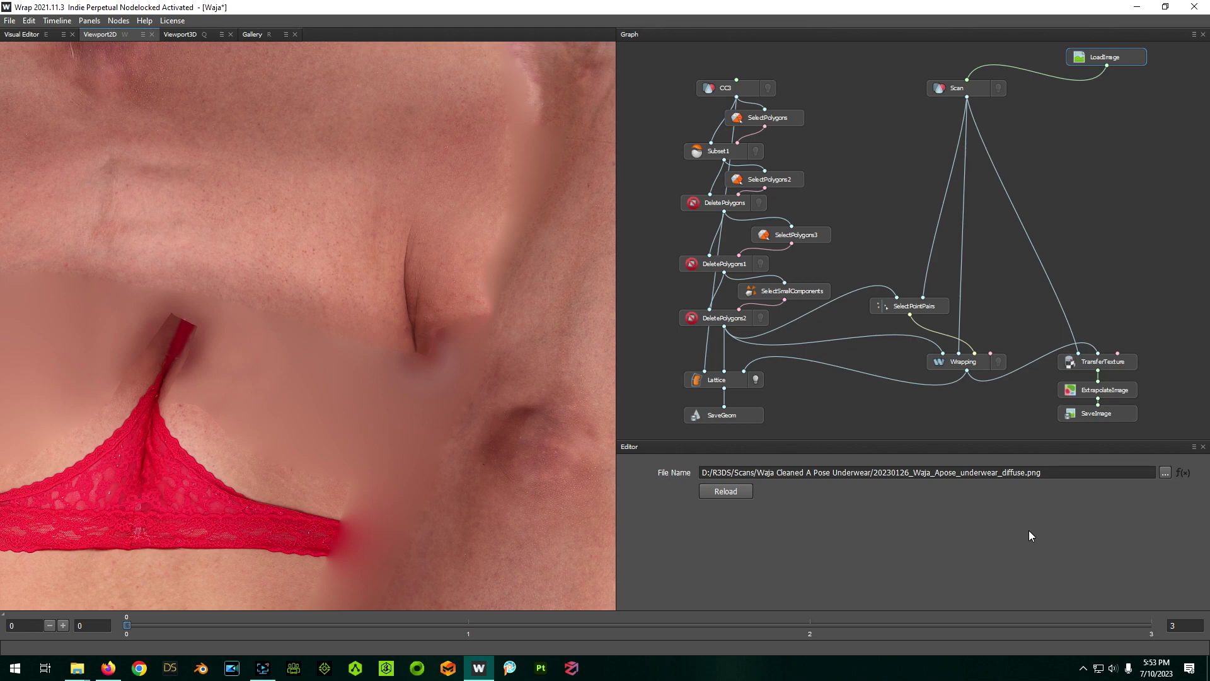
{"action": "left_click", "coordinate": [1094, 363]}
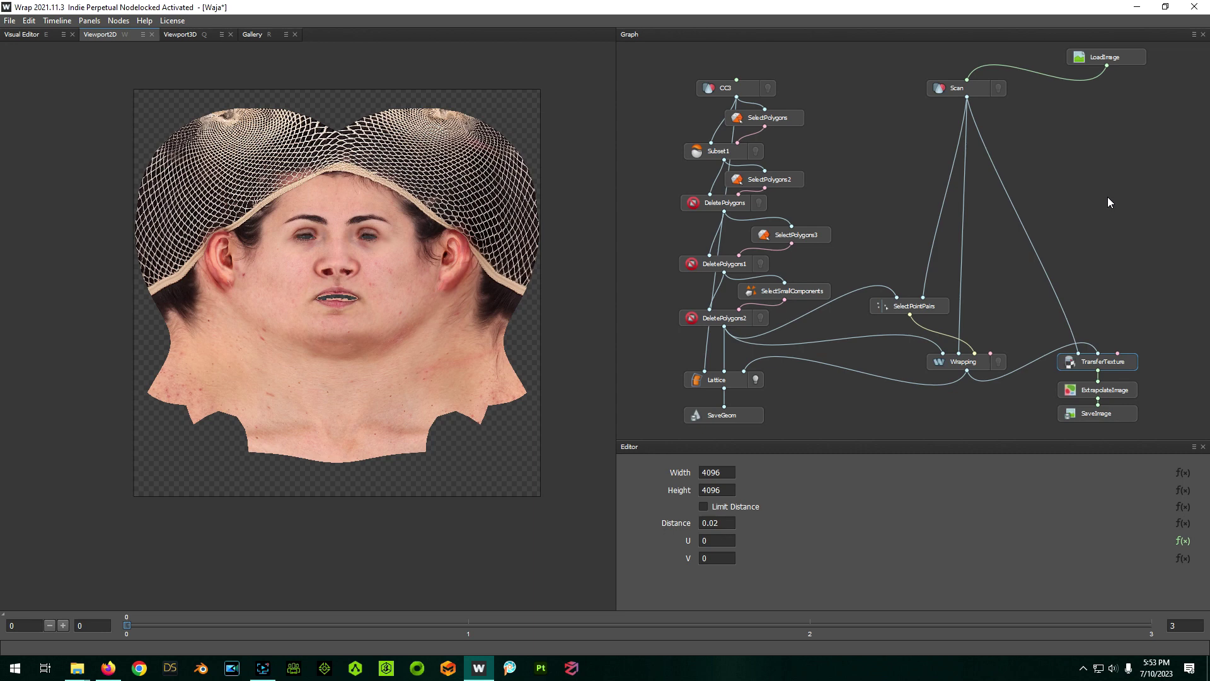
{"action": "left_click", "coordinate": [1106, 56]}
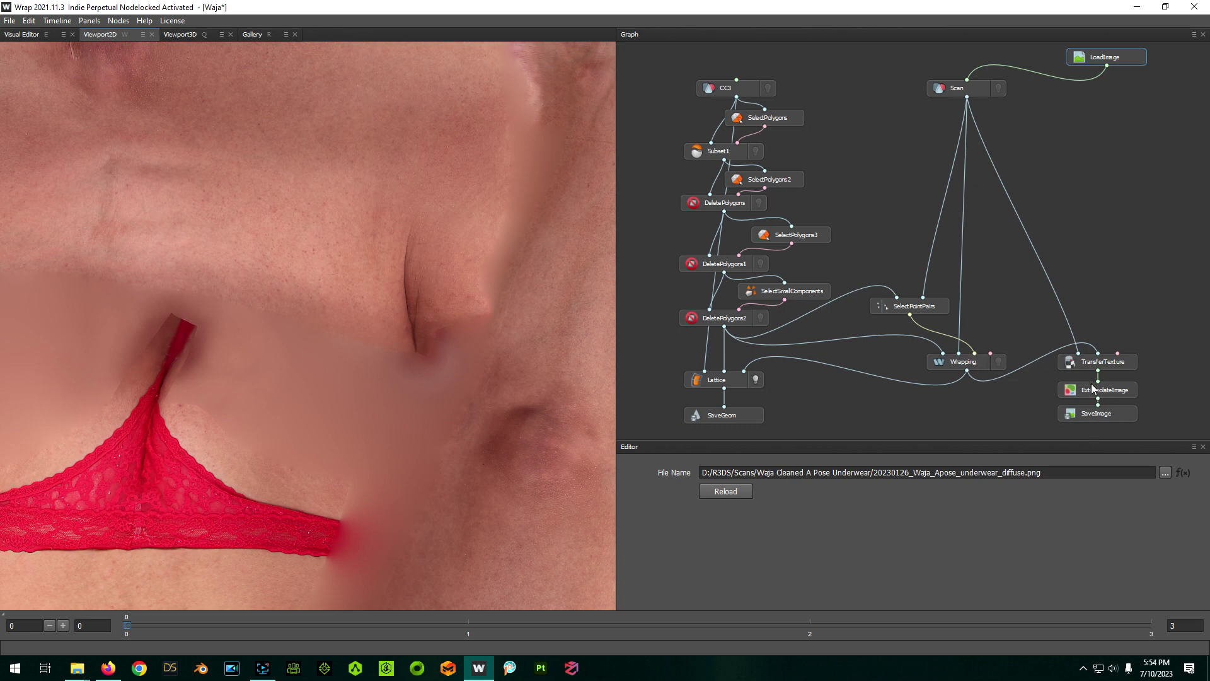
{"action": "left_click", "coordinate": [1099, 413]}
{"action": "left_click", "coordinate": [1183, 472]}
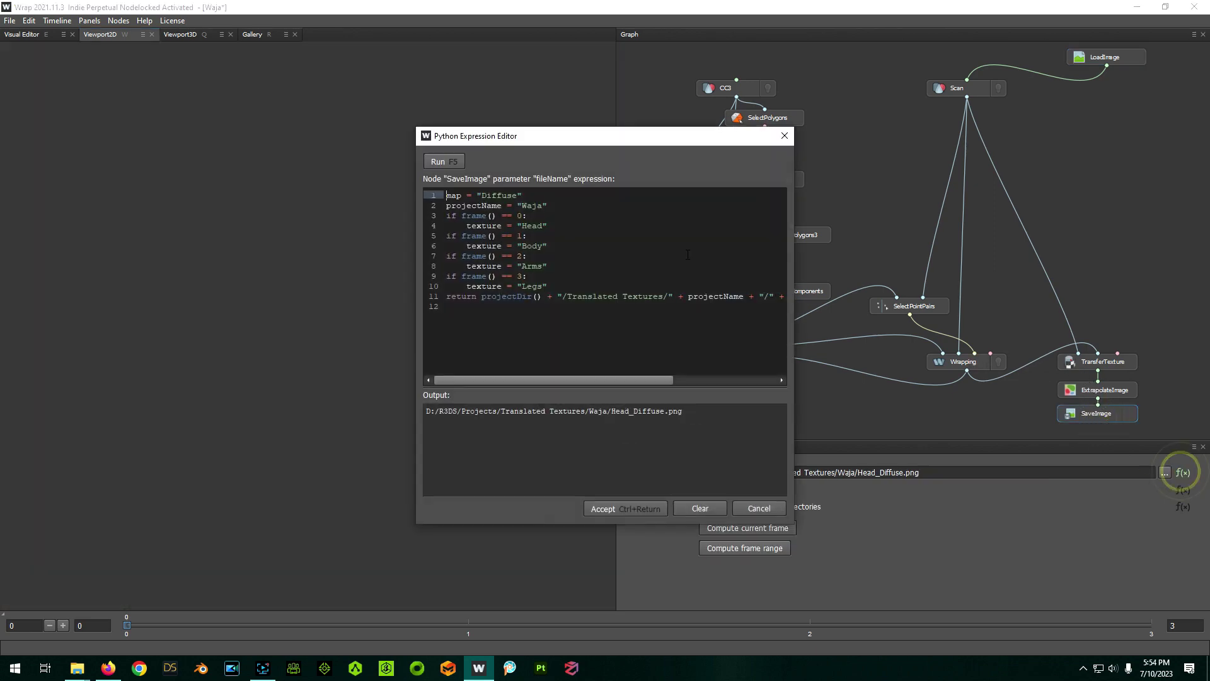
{"action": "left_click", "coordinate": [746, 507]}
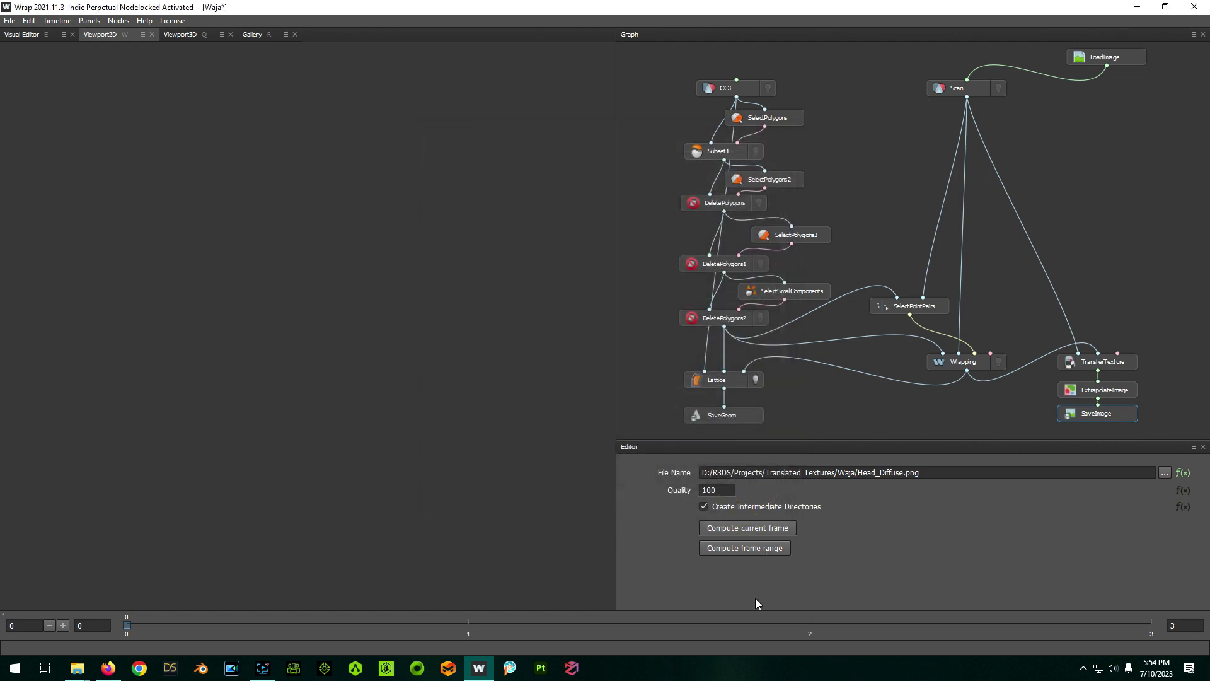